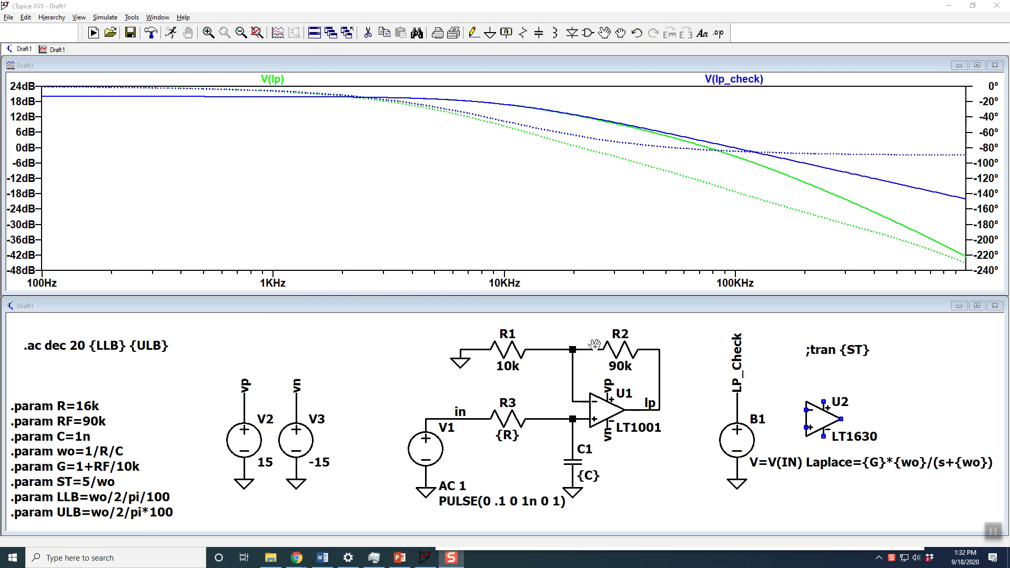
Set the resistance of feedback resistor R2 to the parameter {RF}.
{"action": "right_click", "coordinate": [621, 352]}
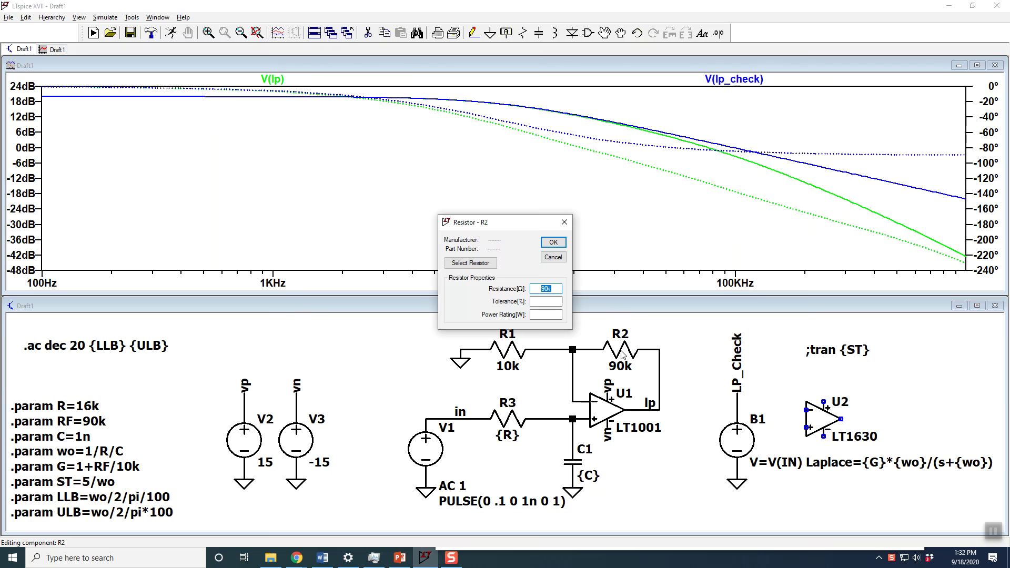
{"action": "type", "text": "{RF}"}
{"action": "key", "text": "Return"}
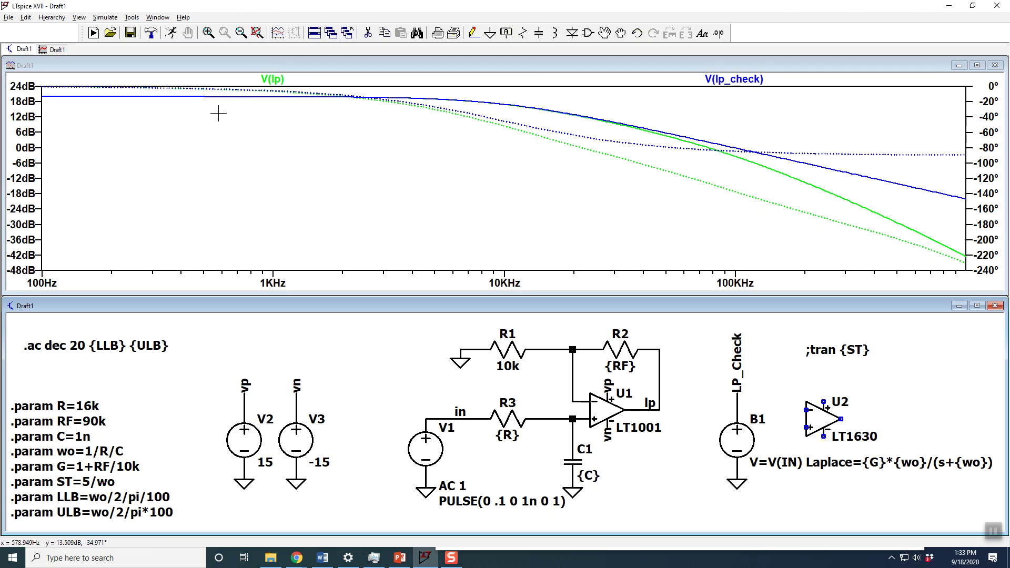
Attach a cursor to the V(lp) trace and read its magnitude and phase near 10 kHz.
{"action": "left_click", "coordinate": [273, 78]}
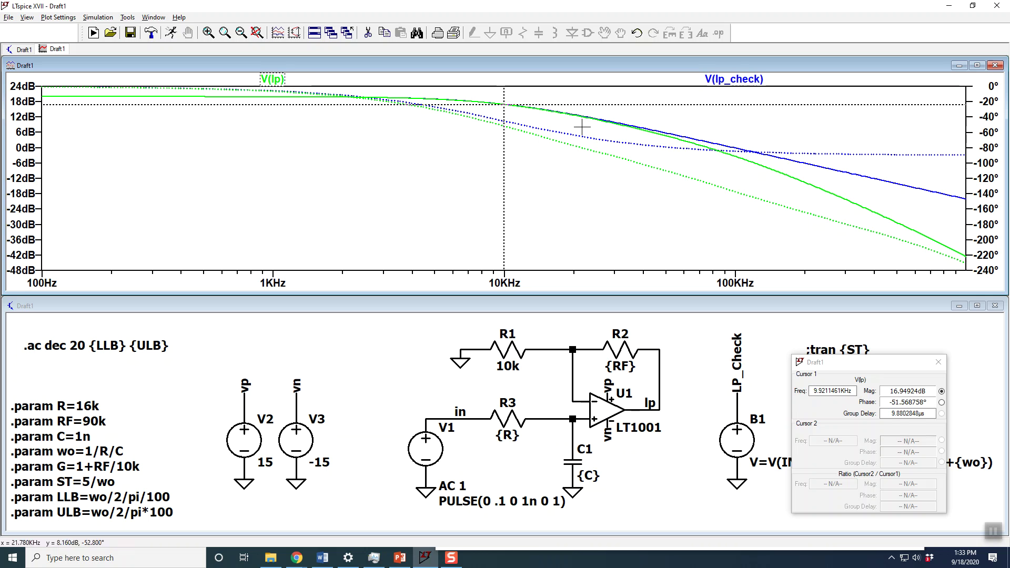
{"action": "left_click_drag", "start_coordinate": [504, 104], "coordinate": [504, 104]}
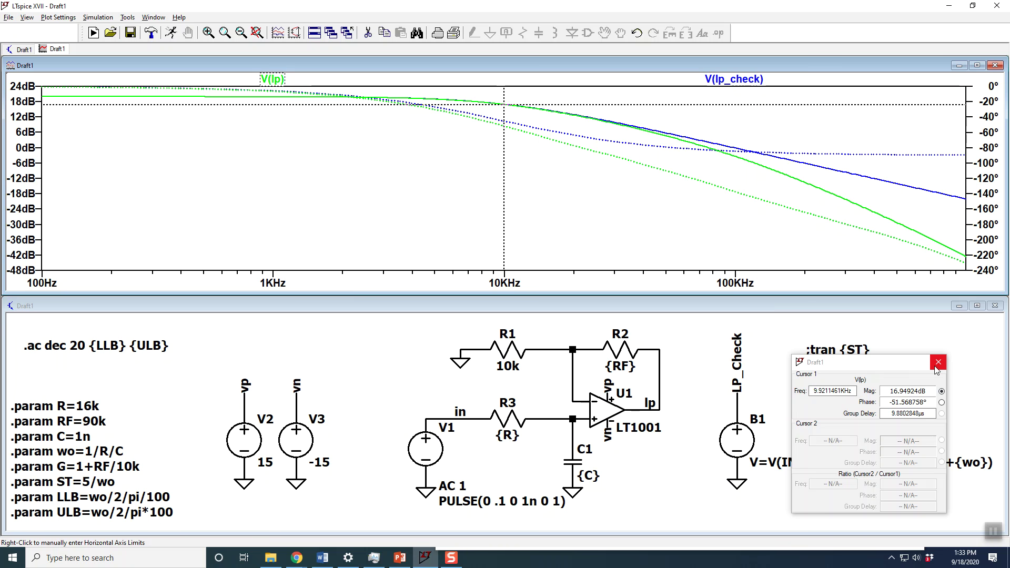
{"action": "left_click", "coordinate": [898, 318]}
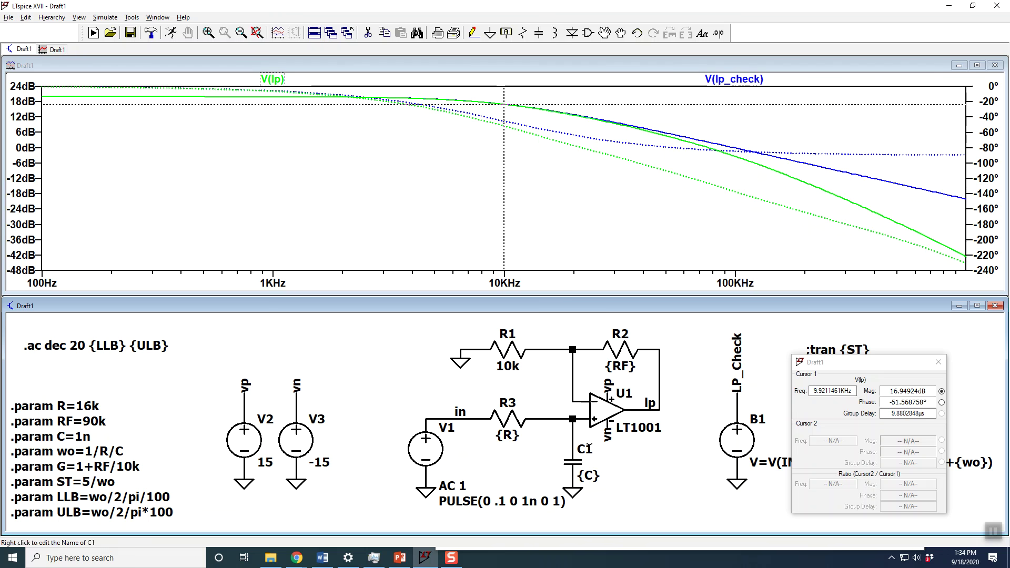
Open the LT1001 data sheet for op-amp U1 from the Analog Devices website in the browser.
{"action": "right_click", "coordinate": [607, 413]}
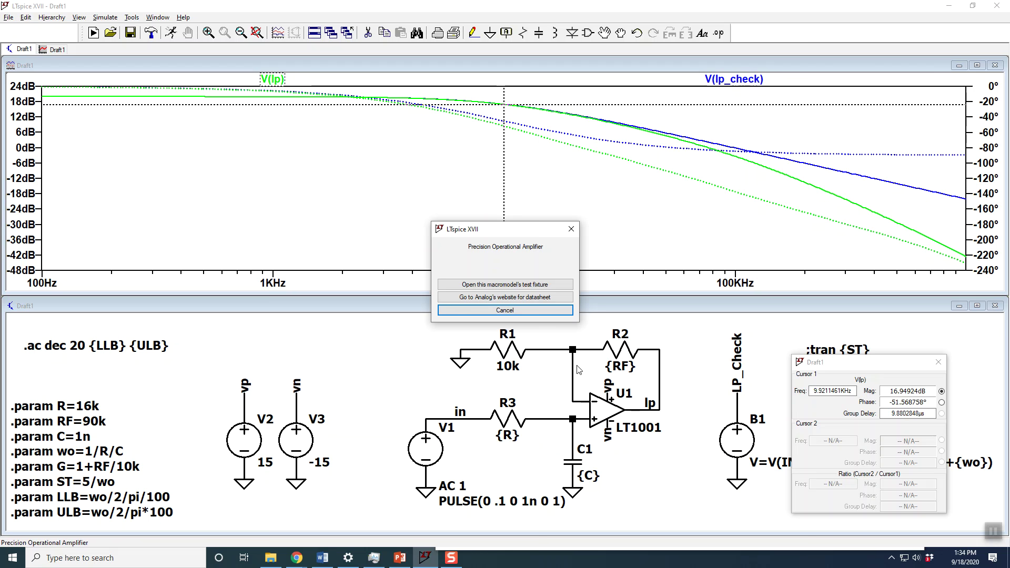
{"action": "left_click", "coordinate": [513, 300]}
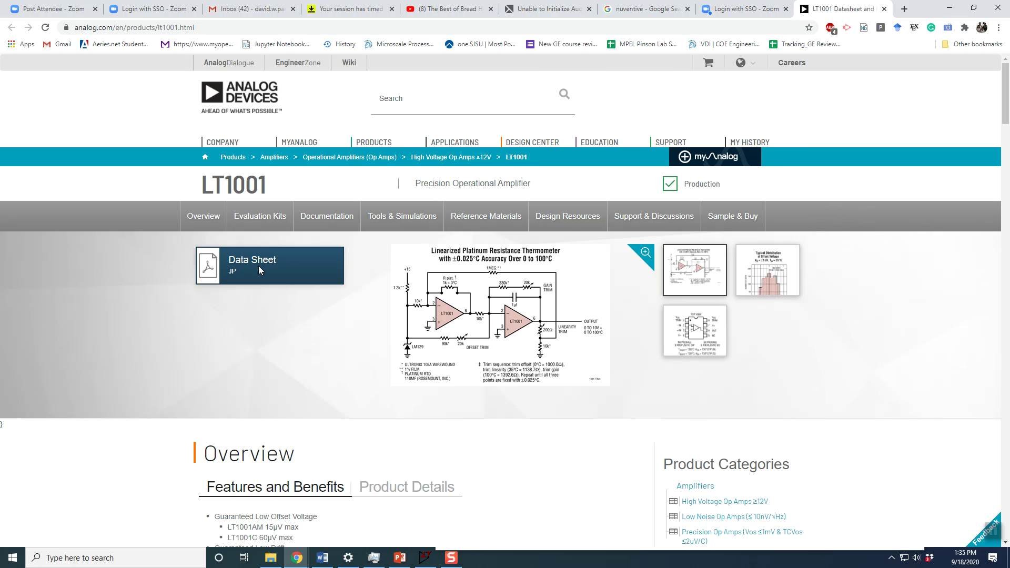
{"action": "left_click", "coordinate": [244, 262]}
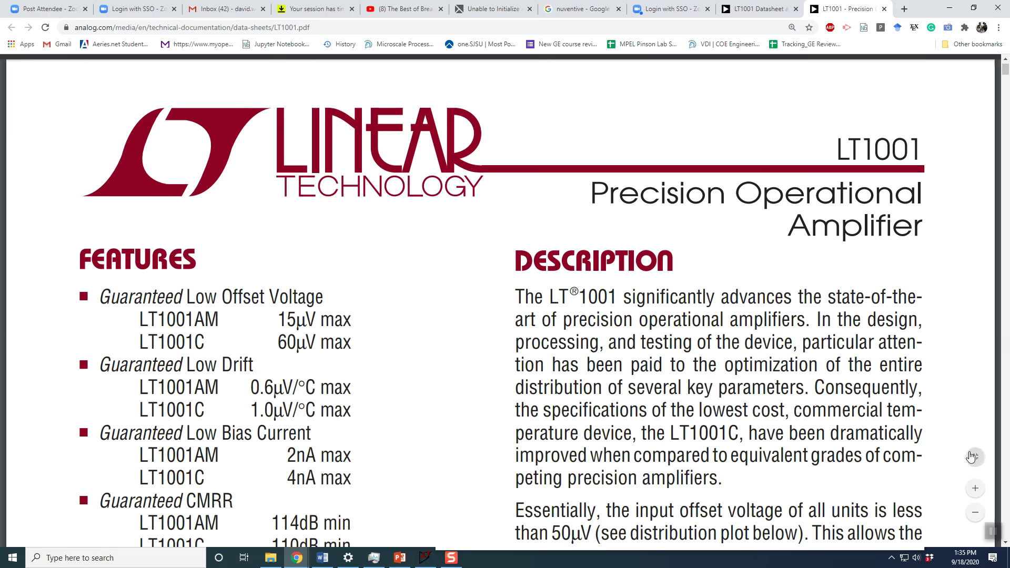
{"action": "left_click", "coordinate": [976, 456]}
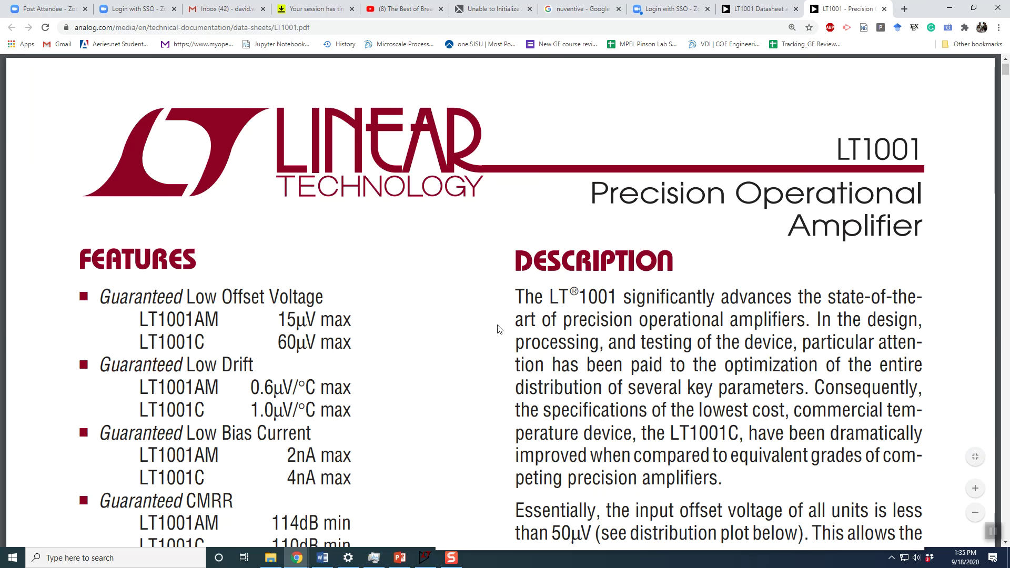
Find the Large Signal Voltage Gain row in the LT1001 electrical characteristics and highlight its typical LT1001M/LT1001C value.
{"action": "scroll", "coordinate": [499, 329], "scroll_direction": "down", "scroll_amount": 15}
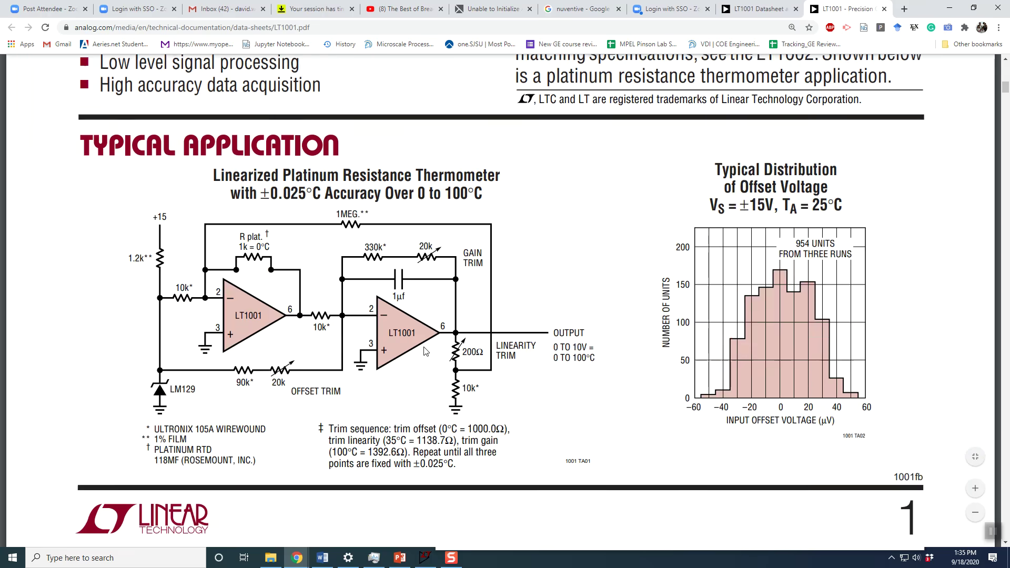
{"action": "scroll", "coordinate": [426, 352], "scroll_direction": "down", "scroll_amount": 20}
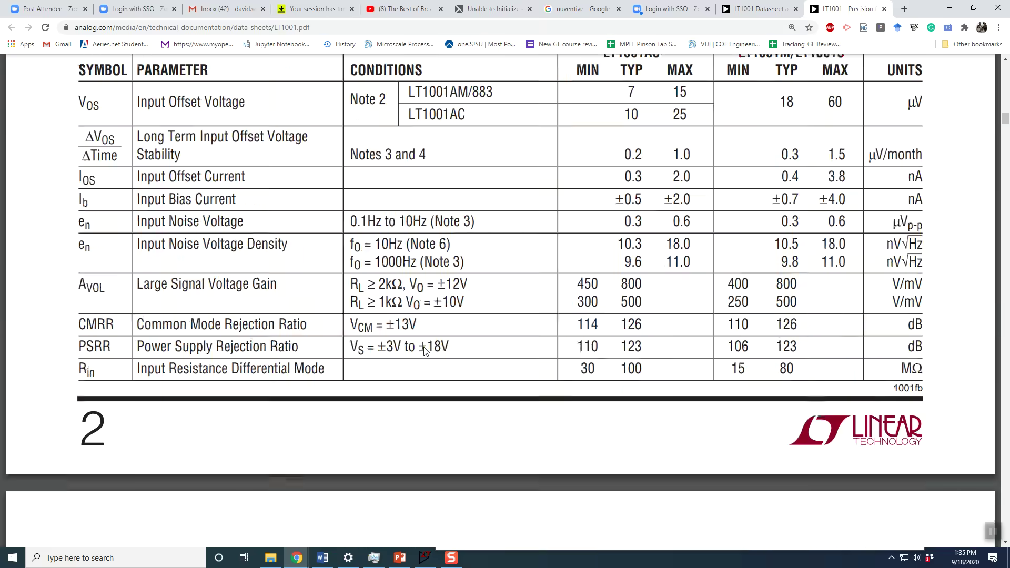
{"action": "scroll", "coordinate": [426, 351], "scroll_direction": "up", "scroll_amount": 10}
{"action": "scroll", "coordinate": [183, 314], "scroll_direction": "down", "scroll_amount": 5}
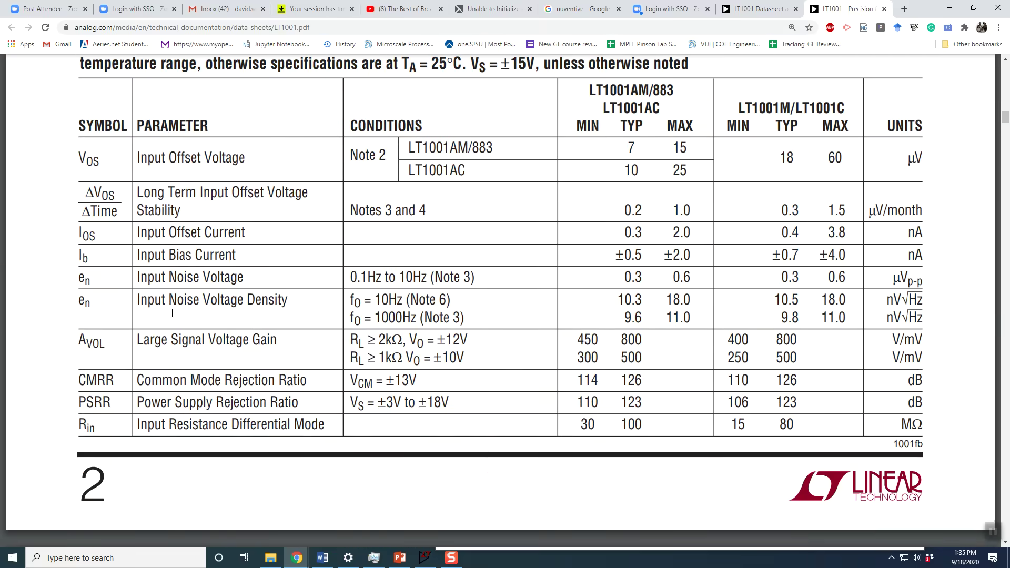
{"action": "left_click_drag", "start_coordinate": [78, 335], "coordinate": [261, 326]}
{"action": "left_click_drag", "start_coordinate": [272, 329], "coordinate": [795, 338]}
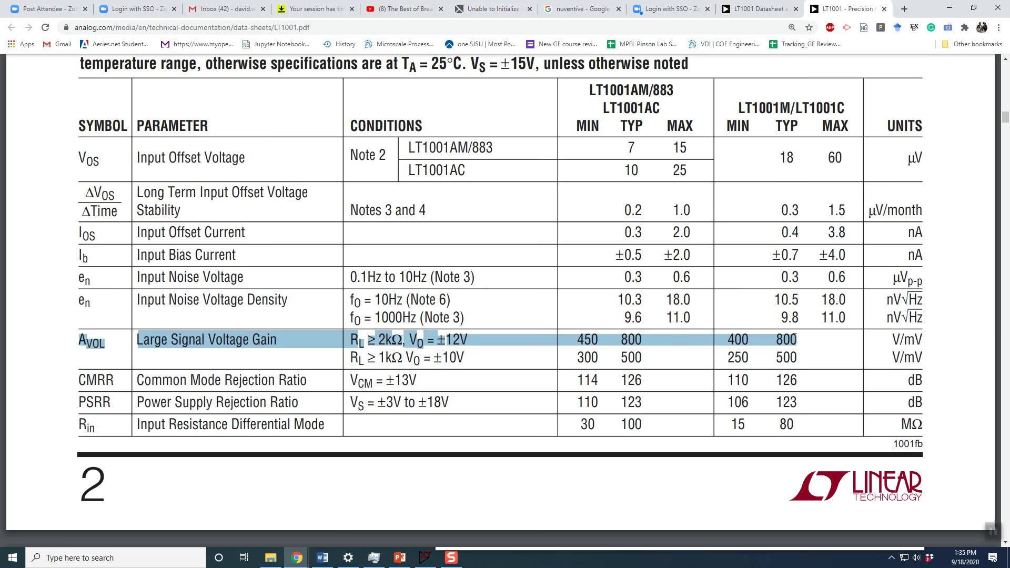
{"action": "left_click", "coordinate": [803, 338]}
{"action": "double_click", "coordinate": [794, 340]}
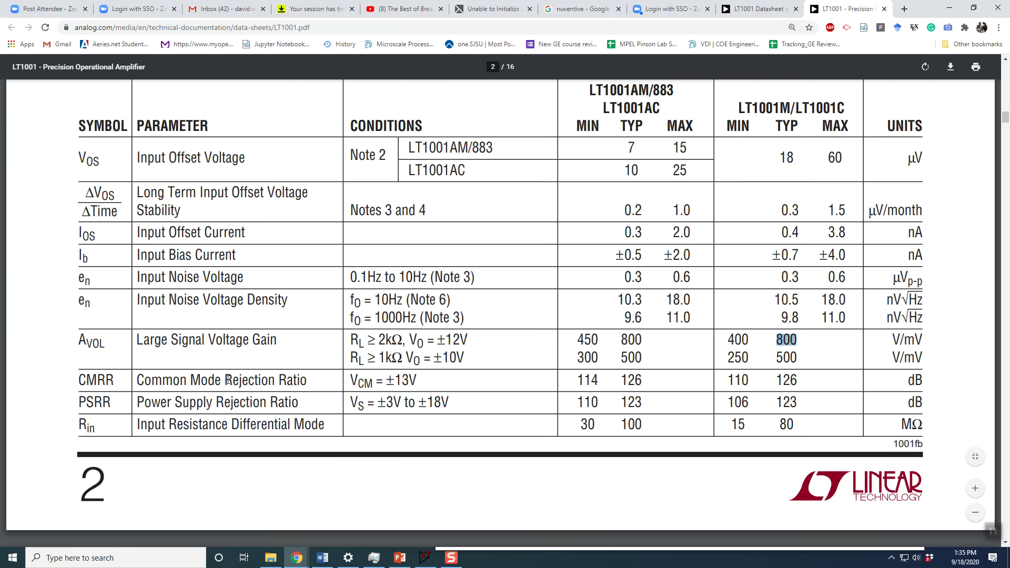
Find the Gain-Bandwidth Product row in the LT1001 data sheet and highlight the typical LT1001M/LT1001C value with its unit.
{"action": "scroll", "coordinate": [144, 400], "scroll_direction": "down", "scroll_amount": 6}
{"action": "scroll", "coordinate": [144, 400], "scroll_direction": "down", "scroll_amount": 5}
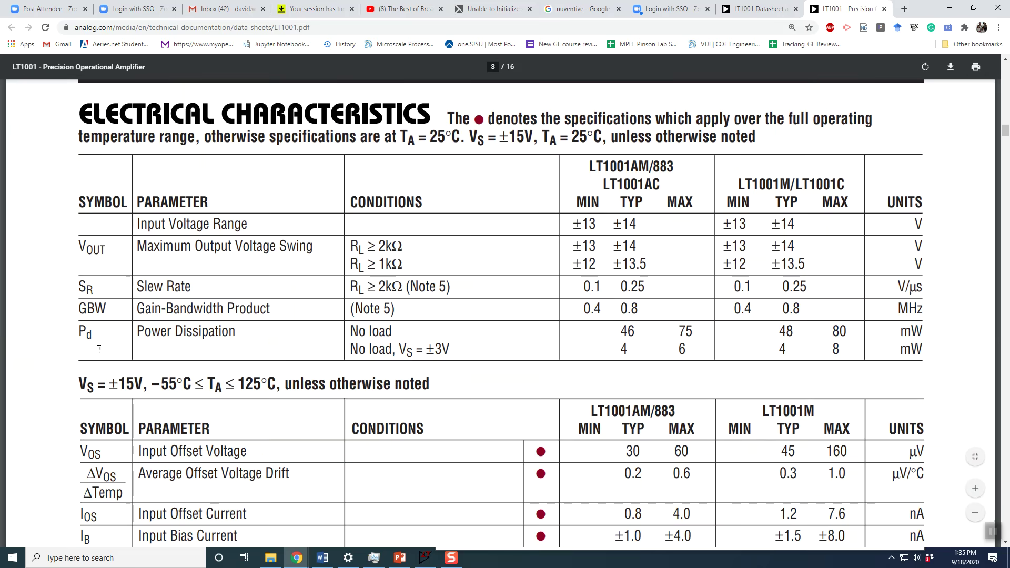
{"action": "left_click_drag", "start_coordinate": [80, 308], "coordinate": [788, 309]}
{"action": "left_click", "coordinate": [806, 304]}
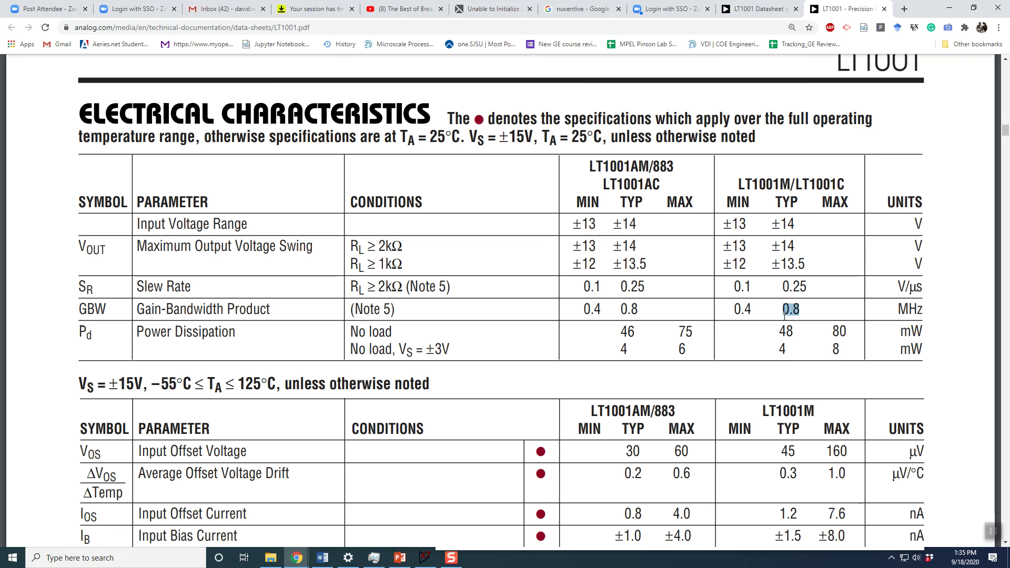
{"action": "left_click_drag", "start_coordinate": [913, 311], "coordinate": [785, 318]}
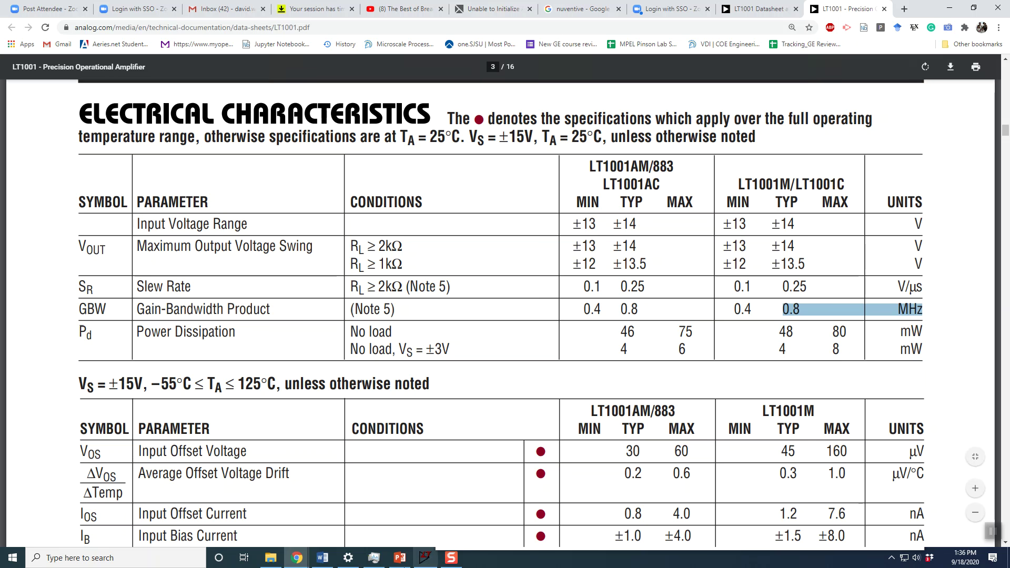
Switch back to LTspice, set the RF parameter to 10k and rerun the AC simulation.
{"action": "left_click", "coordinate": [424, 558]}
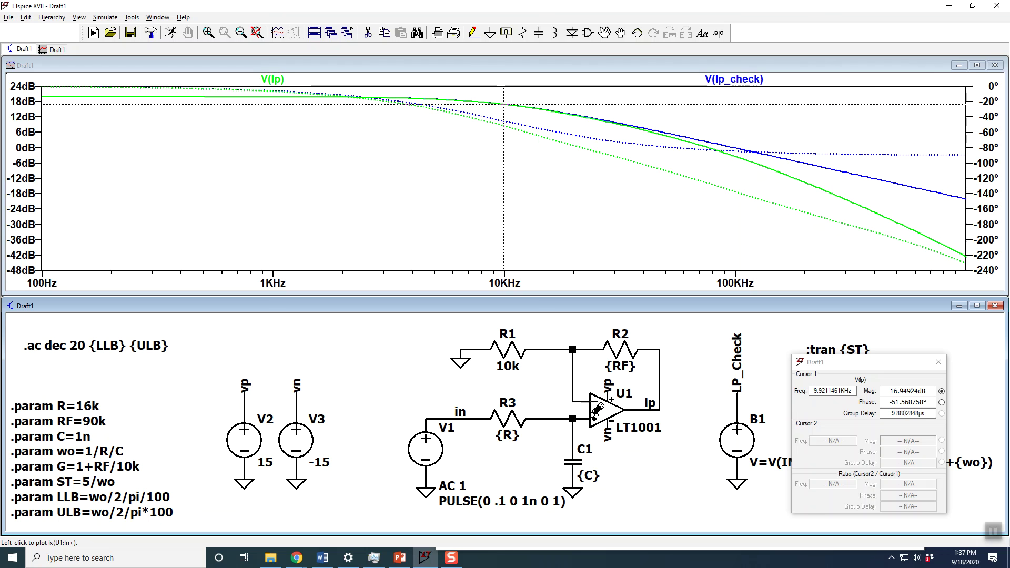
{"action": "right_click", "coordinate": [93, 423]}
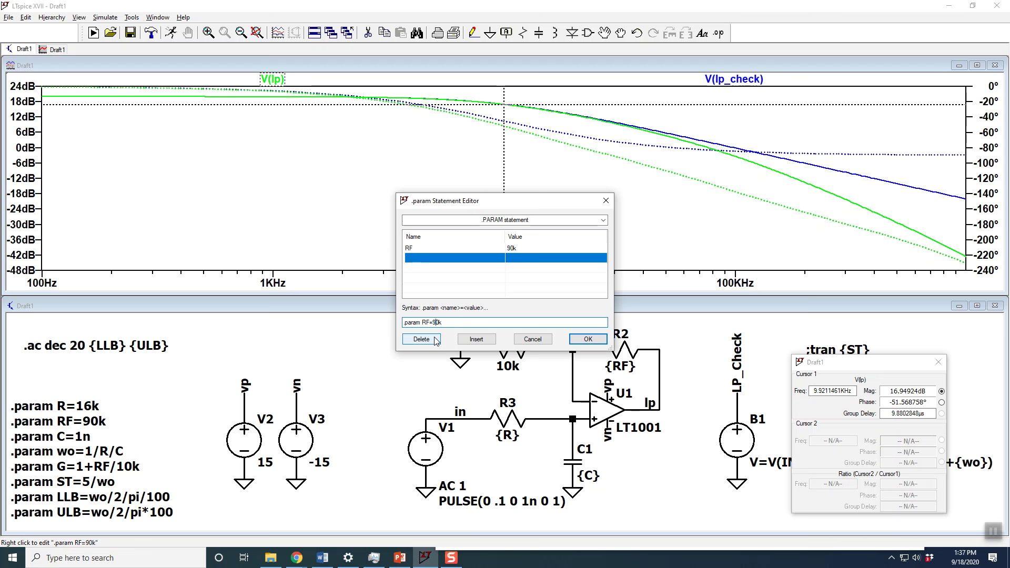
{"action": "left_click", "coordinate": [437, 322]}
{"action": "key", "text": "BackSpace"}
{"action": "type", "text": "1"}
{"action": "left_click", "coordinate": [588, 339]}
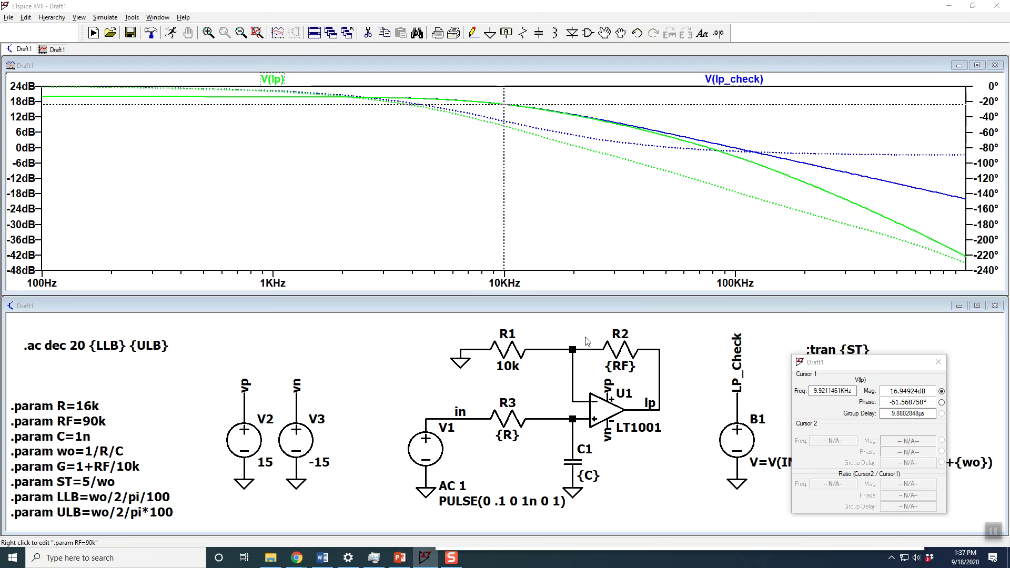
{"action": "left_click", "coordinate": [171, 33]}
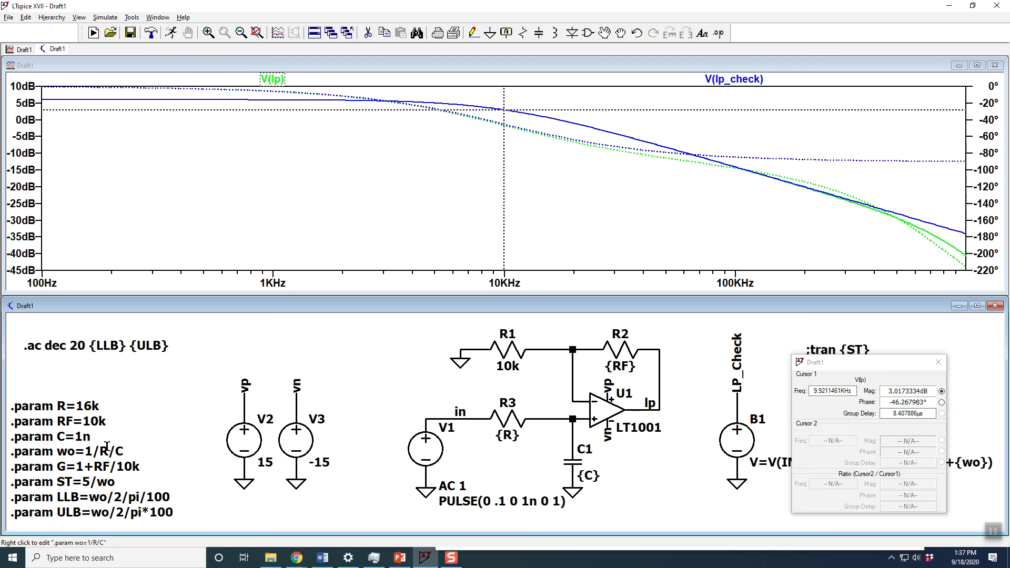
Set the RF parameter to .01 and rerun the AC simulation.
{"action": "right_click", "coordinate": [90, 422]}
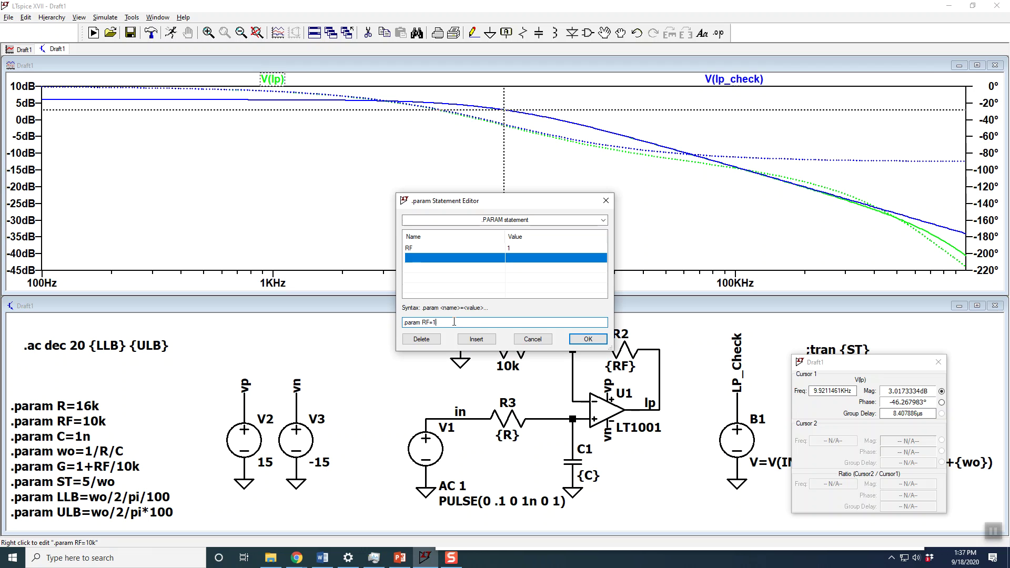
{"action": "key", "text": "BackSpace"}
{"action": "type", "text": ".01"}
{"action": "left_click", "coordinate": [586, 341]}
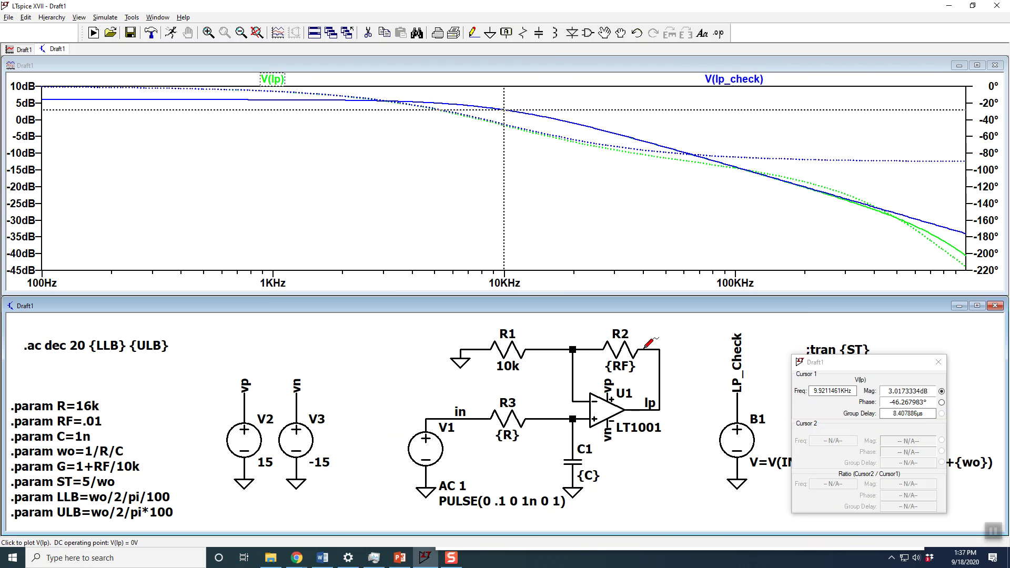
{"action": "left_click", "coordinate": [171, 32]}
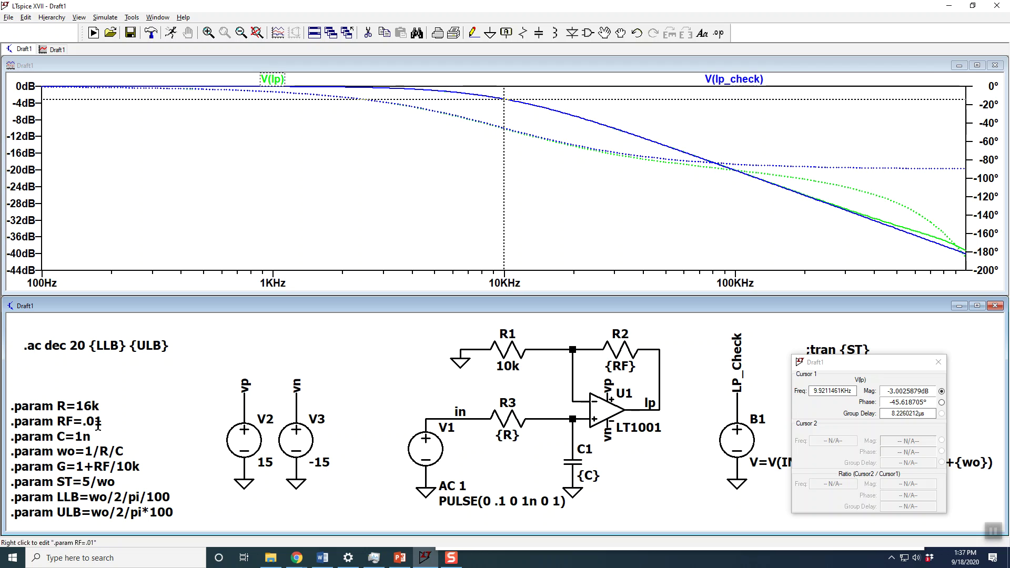
Set the C parameter to 100n, rerun the AC simulation and attach a second cursor to the V(lp) trace.
{"action": "right_click", "coordinate": [80, 430]}
{"action": "right_click", "coordinate": [77, 432]}
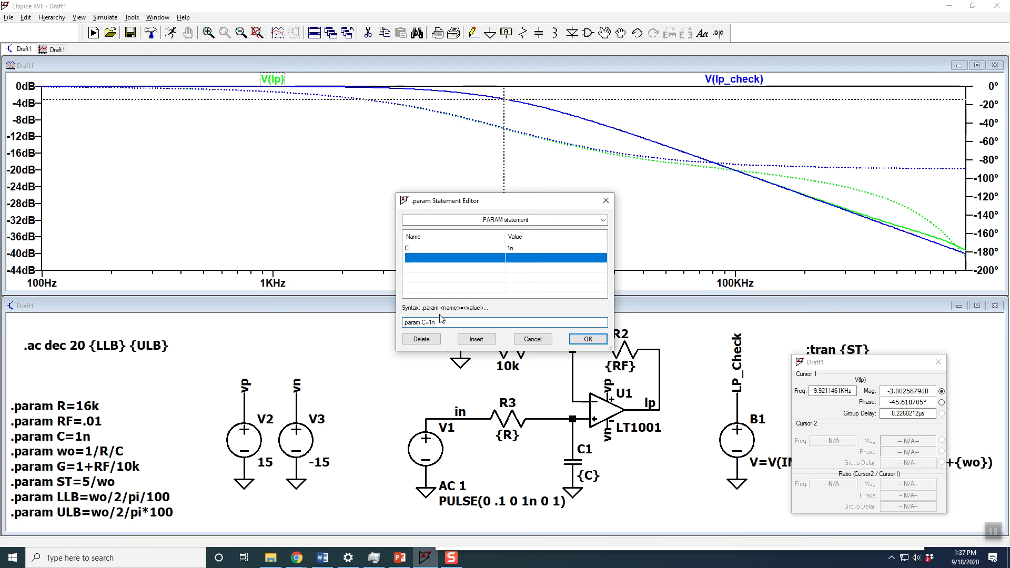
{"action": "type", "text": "00"}
{"action": "left_click", "coordinate": [576, 338]}
{"action": "left_click", "coordinate": [172, 38]}
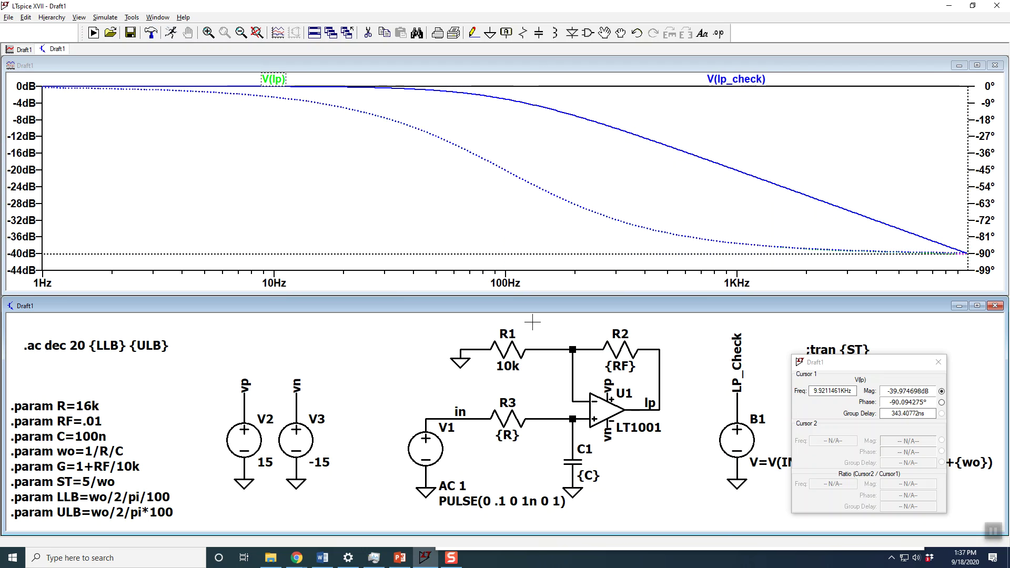
{"action": "left_click", "coordinate": [280, 79]}
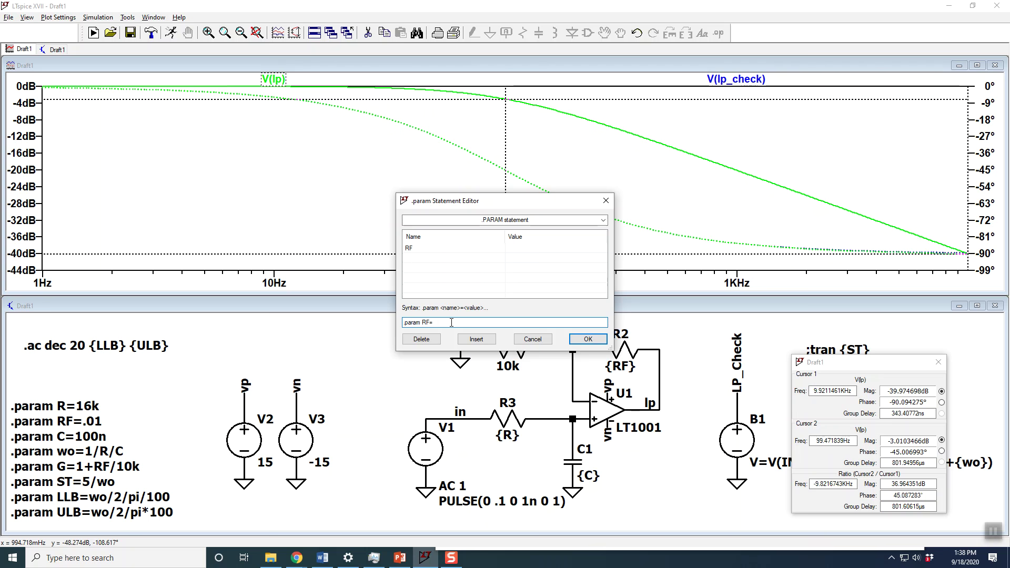
Set the RF parameter to 90k and rerun the AC simulation.
{"action": "type", "text": "90k"}
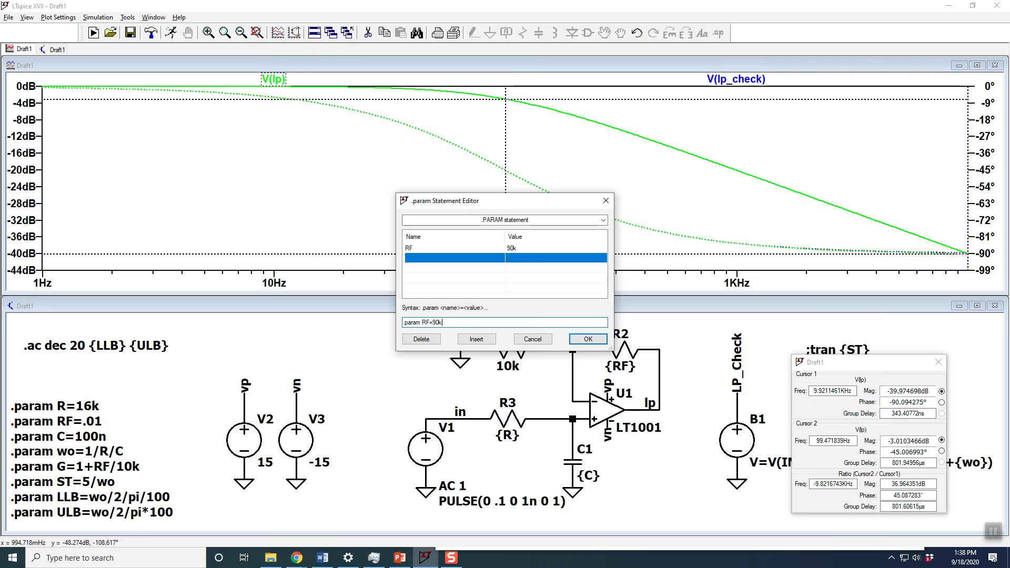
{"action": "key", "text": "Return"}
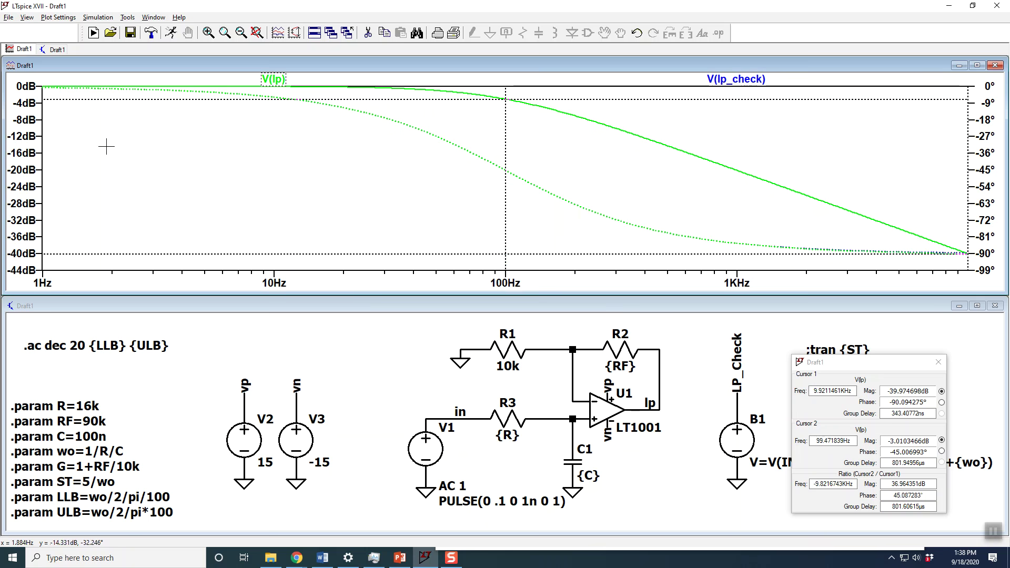
{"action": "left_click", "coordinate": [172, 35]}
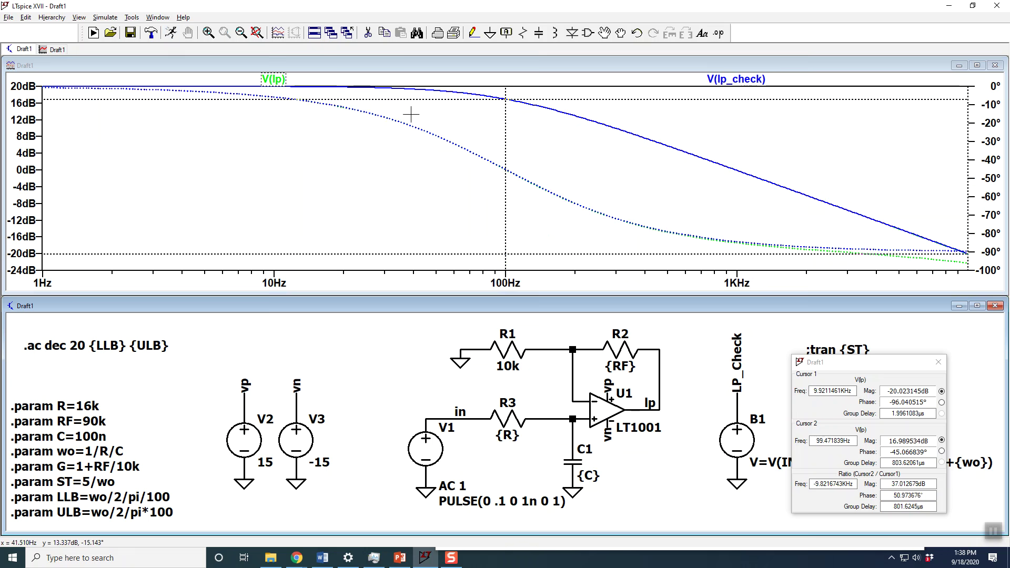
Set the C parameter back to 1n and rerun the AC simulation.
{"action": "right_click", "coordinate": [82, 441]}
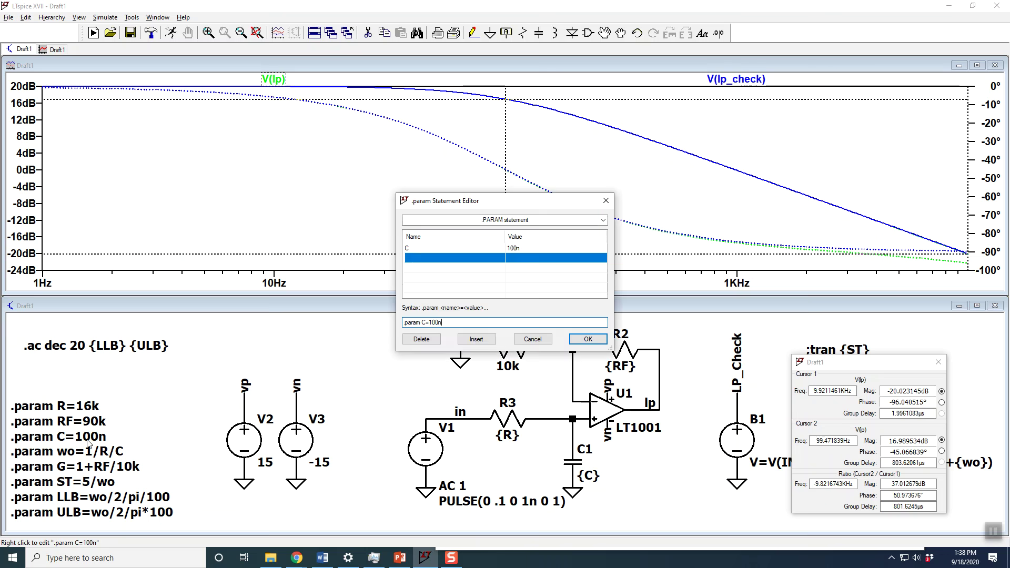
{"action": "key", "text": "BackSpace"}
{"action": "key", "text": "BackSpace"}
{"action": "key", "text": "BackSpace"}
{"action": "type", "text": "n"}
{"action": "key", "text": "Return"}
{"action": "left_click", "coordinate": [172, 34]}
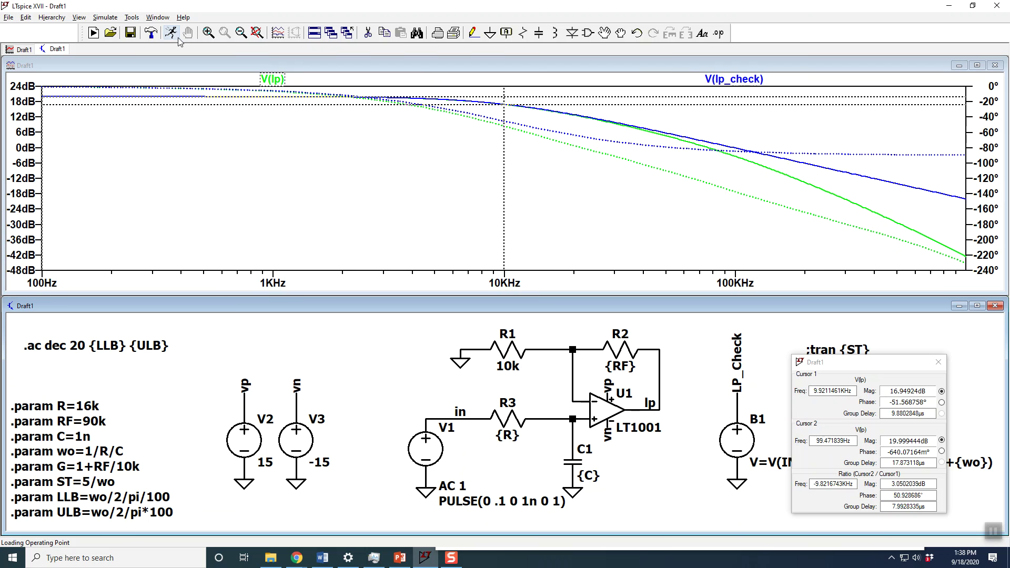
Move the cursor read-out clear of op-amp U2 and open the LT1630 product page on the Analog Devices website.
{"action": "left_click_drag", "start_coordinate": [871, 369], "coordinate": [903, 520]}
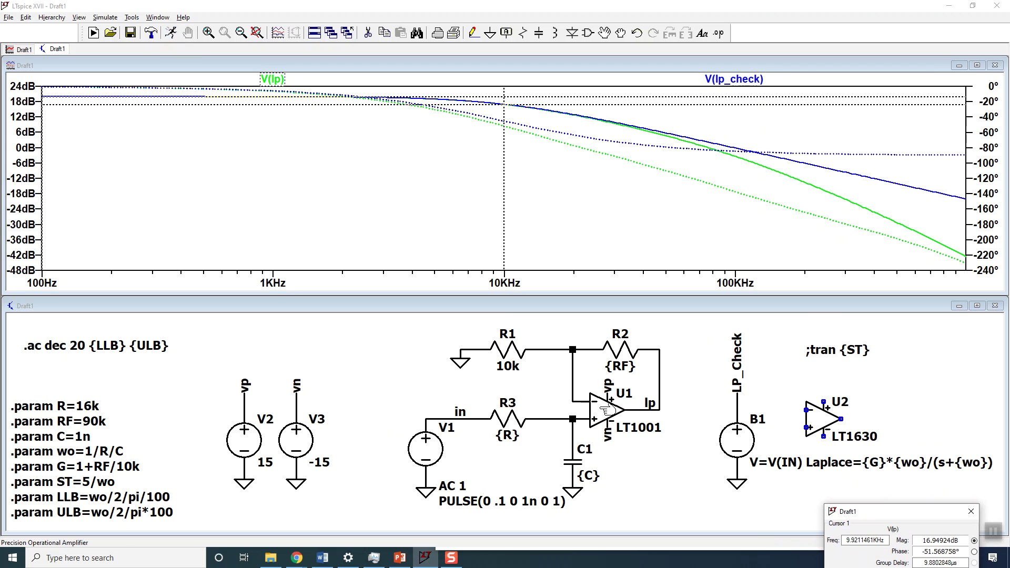
{"action": "right_click", "coordinate": [819, 421]}
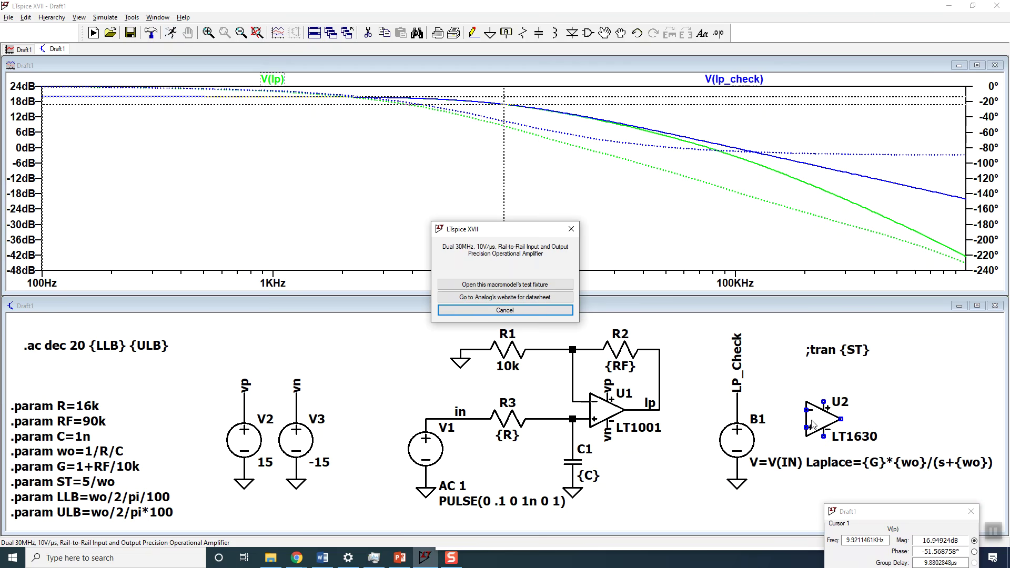
{"action": "left_click", "coordinate": [508, 298]}
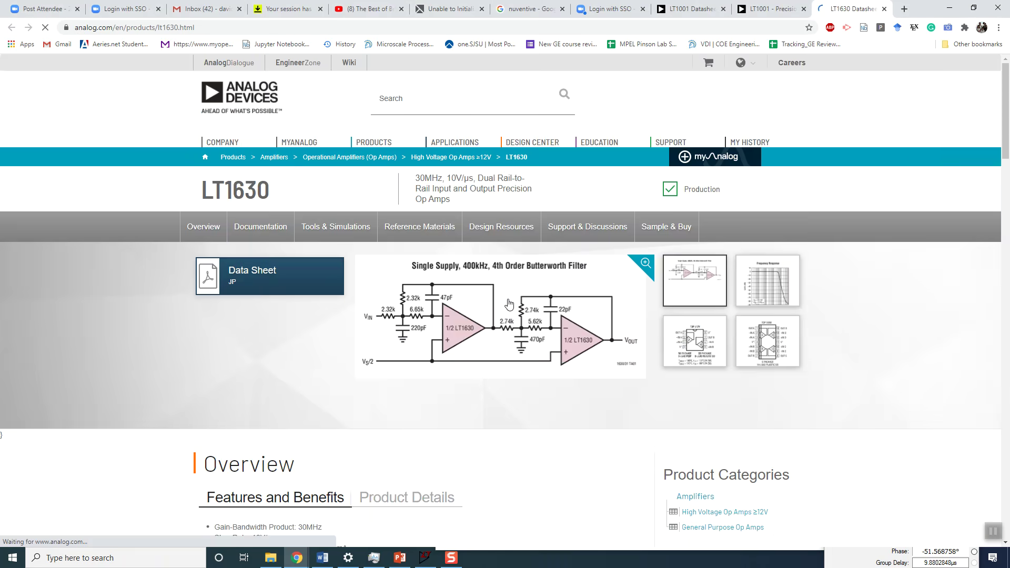
Open the LT1630 data sheet, enlarge it, and look up the gain-bandwidth product in the features list.
{"action": "left_click", "coordinate": [261, 284]}
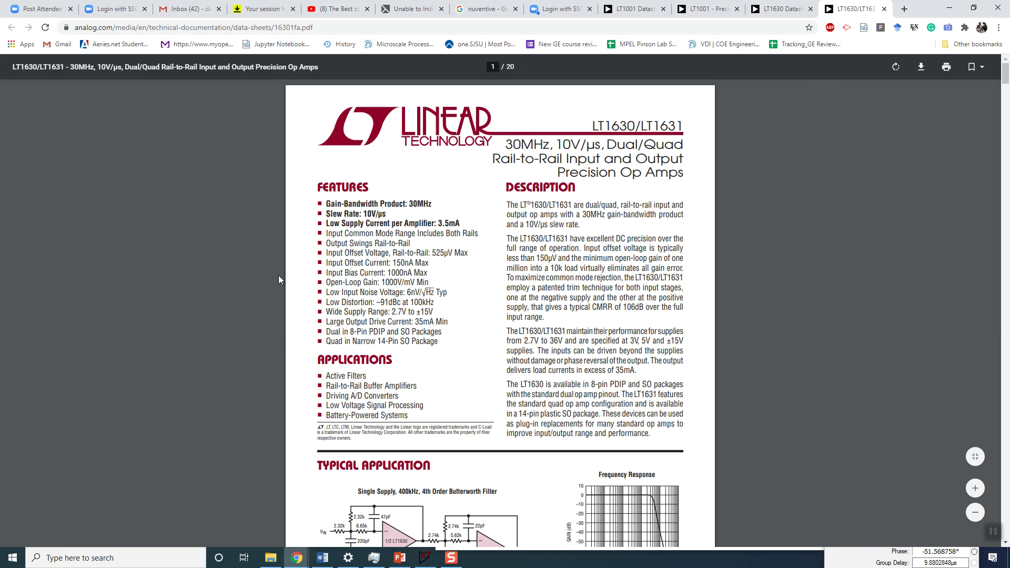
{"action": "left_click", "coordinate": [976, 456]}
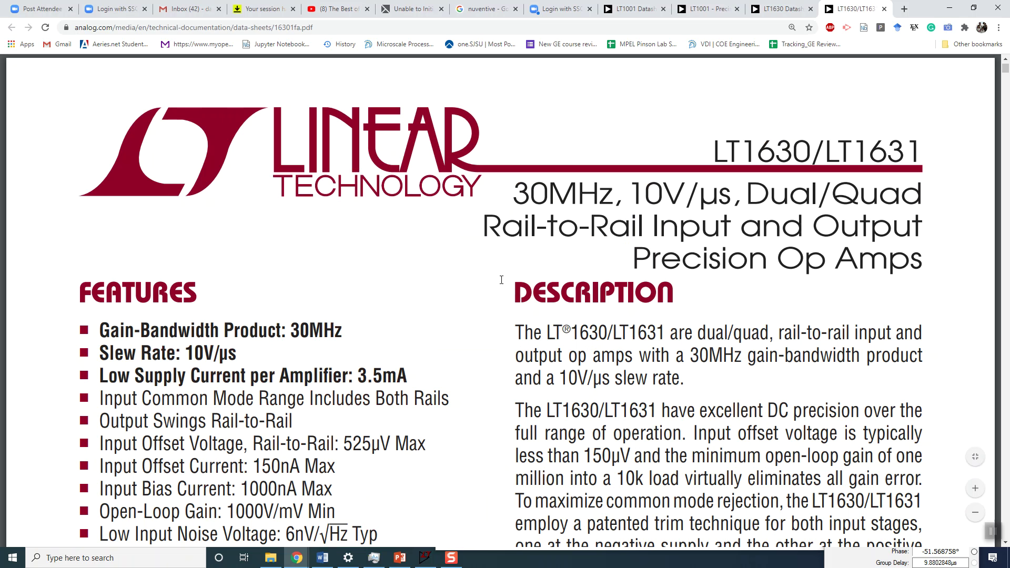
{"action": "left_click_drag", "start_coordinate": [285, 332], "coordinate": [347, 341]}
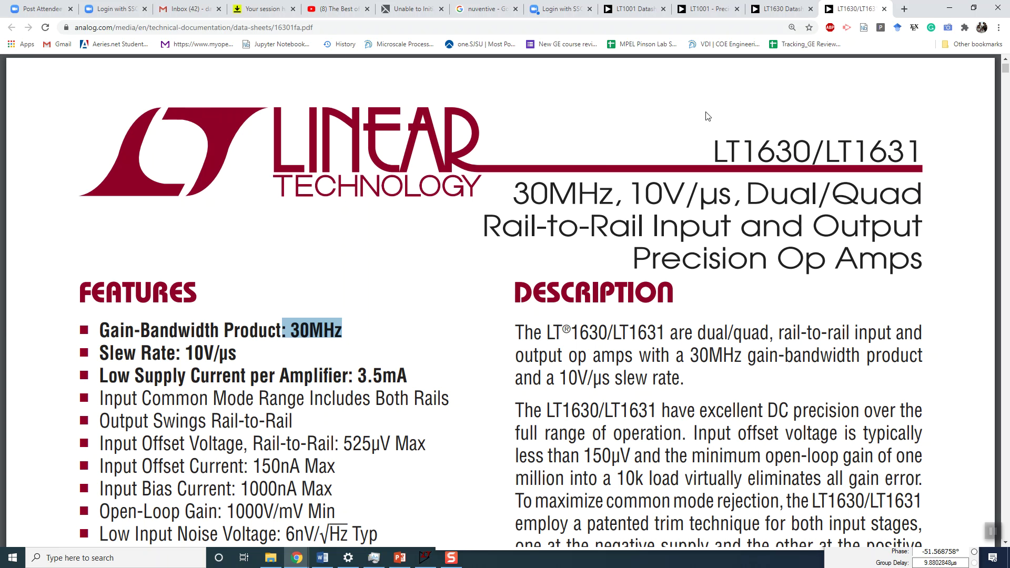
{"action": "left_click", "coordinate": [798, 15]}
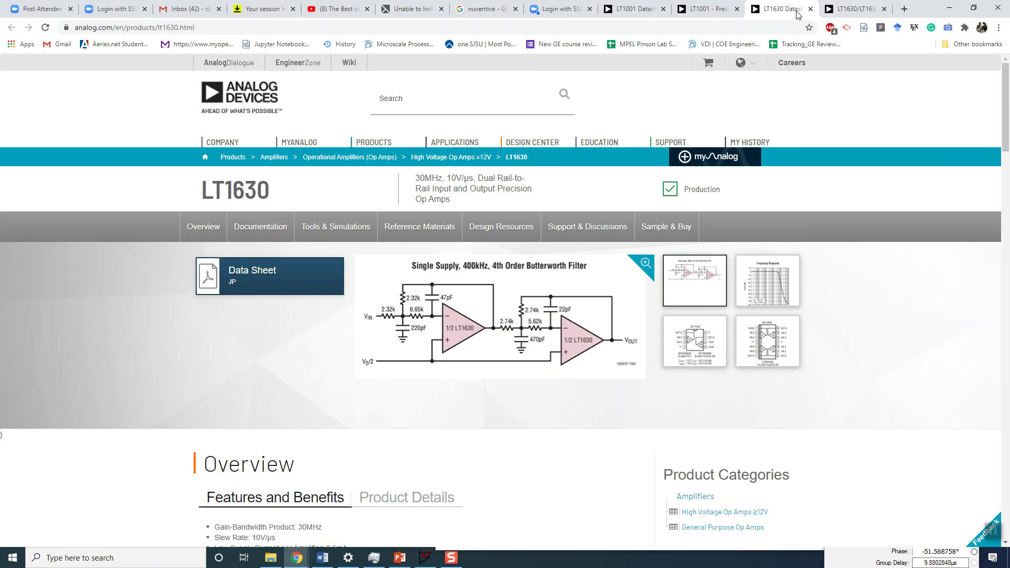
Switch to LTspice, replace the LT1001 op-amp U1 with the LT1630 U2 in the filter circuit, and rerun the AC simulation.
{"action": "key", "text": "alt+Tab"}
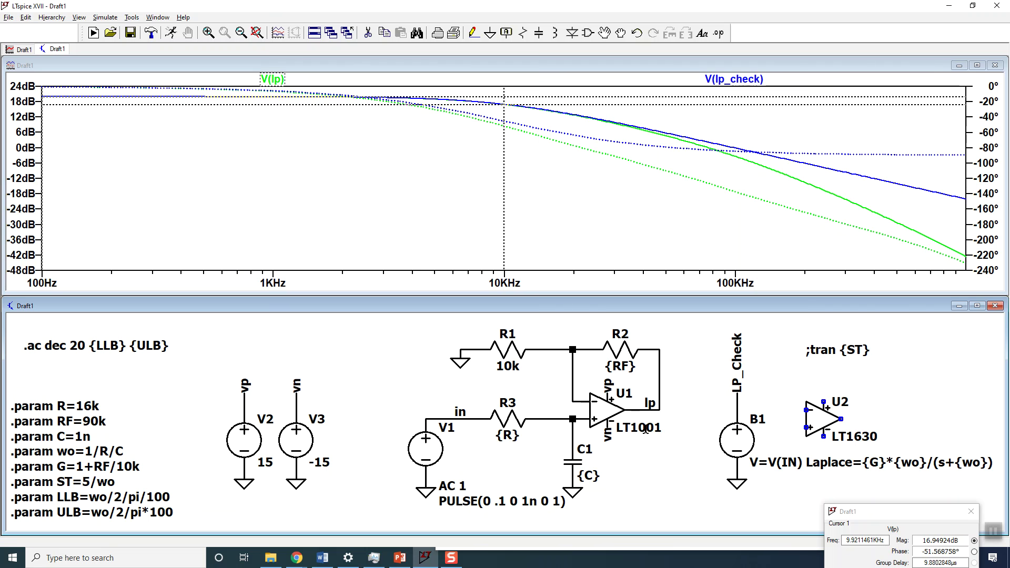
{"action": "key", "text": "Delete"}
{"action": "left_click", "coordinate": [600, 413]}
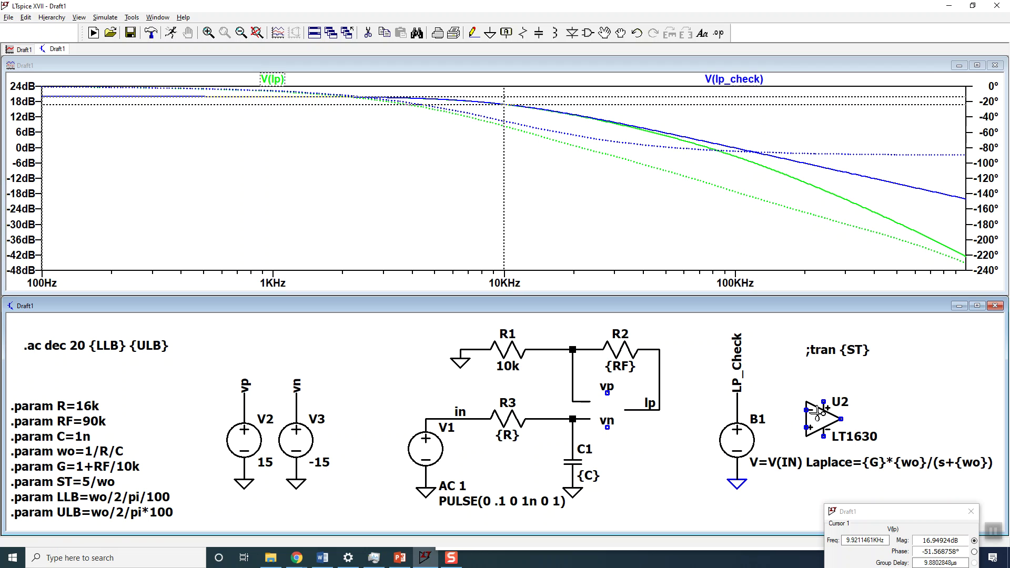
{"action": "key", "text": "F7"}
{"action": "left_click_drag", "start_coordinate": [818, 413], "coordinate": [602, 410]}
{"action": "left_click", "coordinate": [605, 413]}
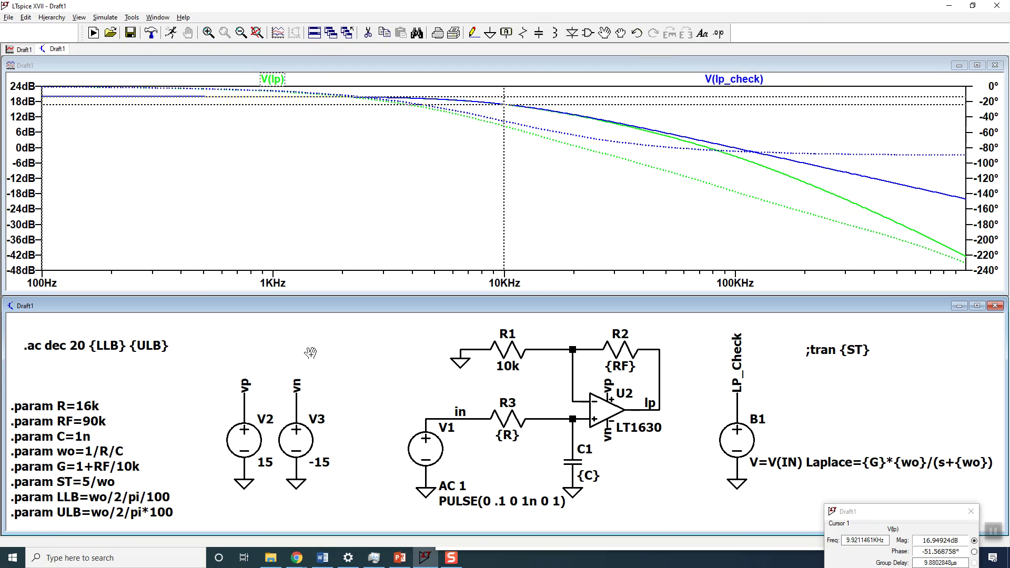
{"action": "left_click", "coordinate": [167, 36]}
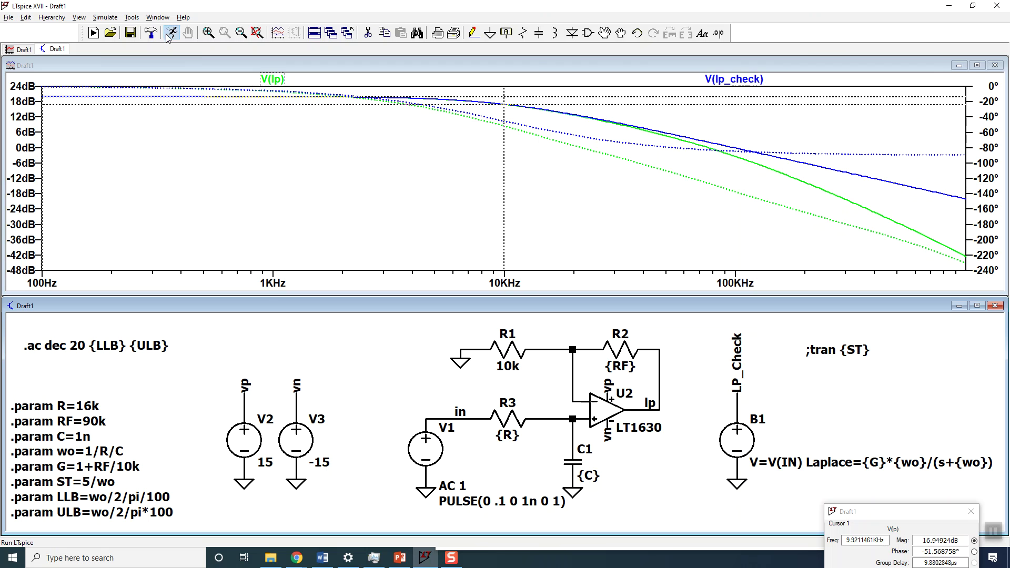
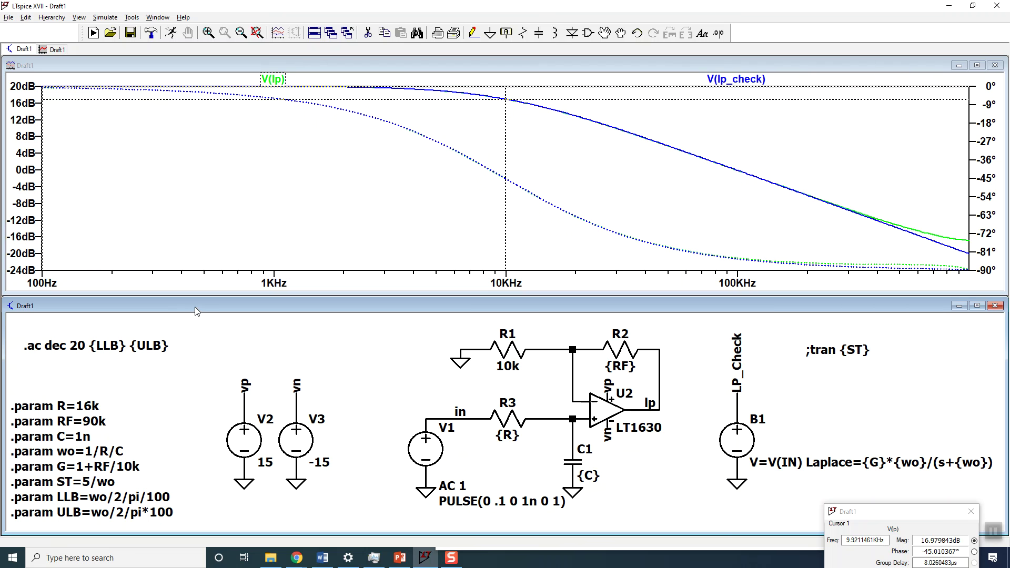
Turn the commented-out transient statement into an active .tran {ST} SPICE directive.
{"action": "right_click", "coordinate": [828, 353]}
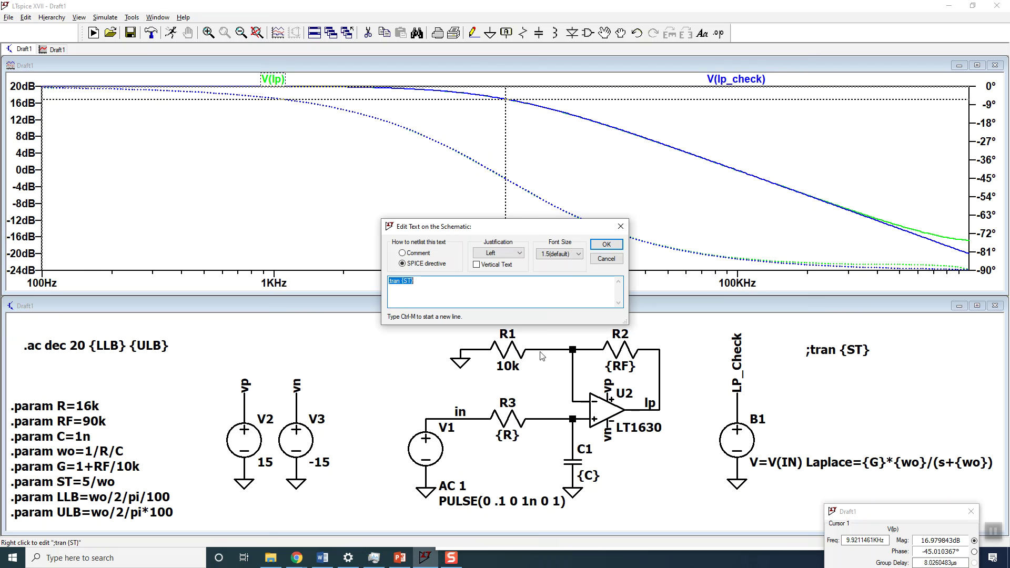
{"action": "left_click", "coordinate": [392, 281]}
{"action": "type", "text": "."}
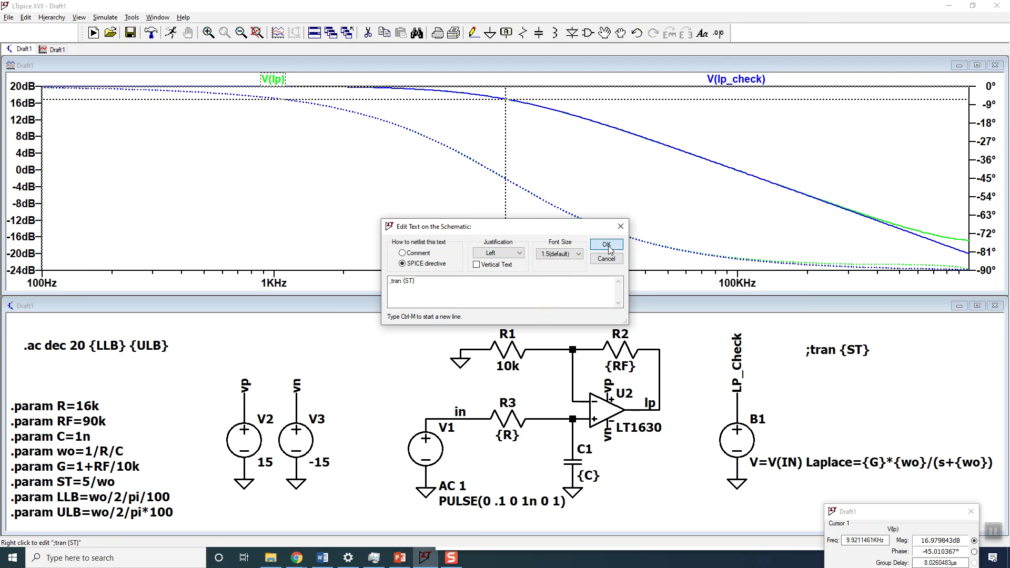
{"action": "left_click", "coordinate": [606, 244]}
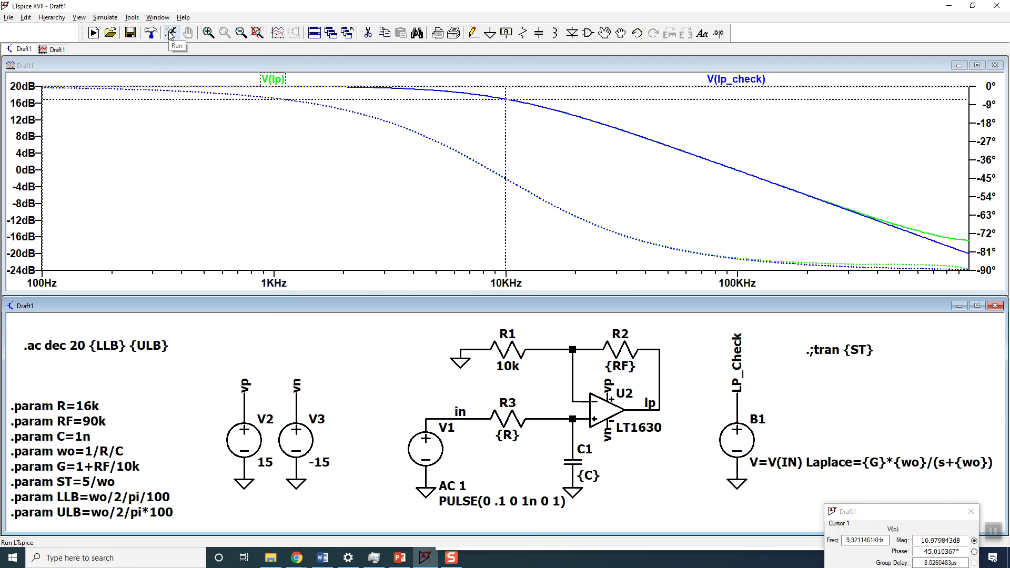
{"action": "right_click", "coordinate": [829, 352]}
{"action": "left_click", "coordinate": [390, 281]}
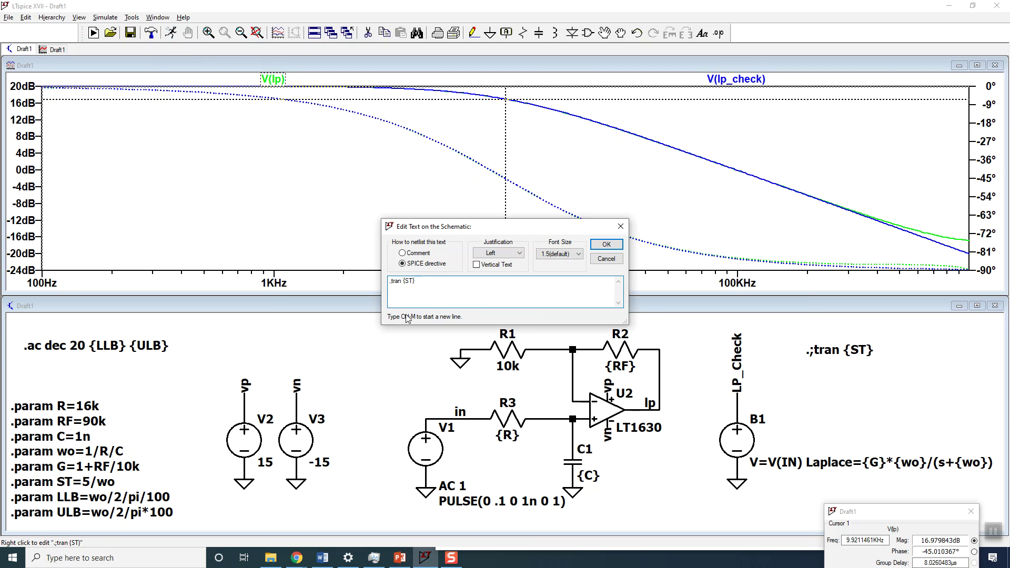
{"action": "key", "text": "Delete"}
{"action": "left_click", "coordinate": [440, 289]}
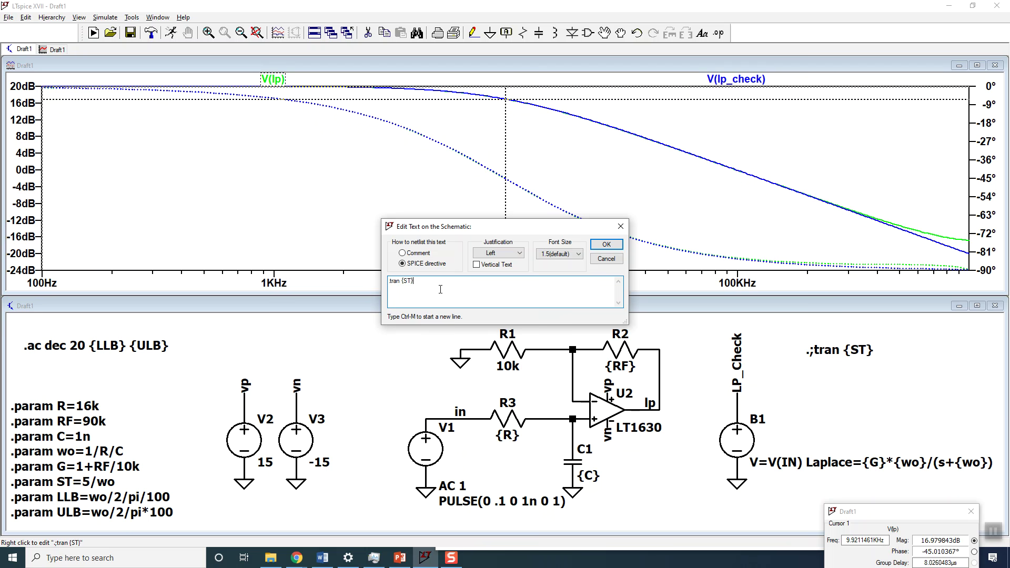
{"action": "left_click", "coordinate": [592, 241]}
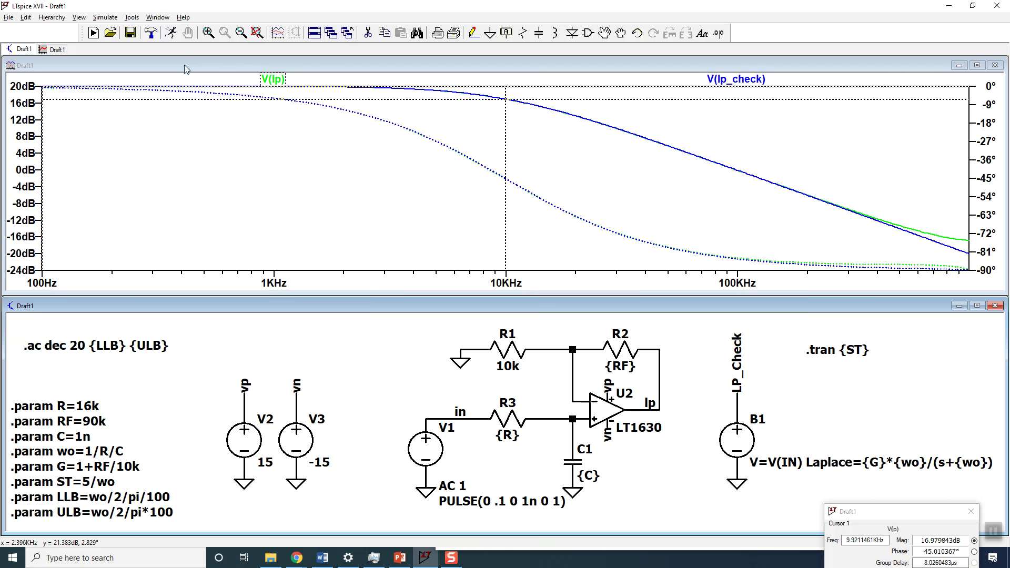
Run the simulation with the .tran {ST} analysis selected.
{"action": "left_click", "coordinate": [171, 33]}
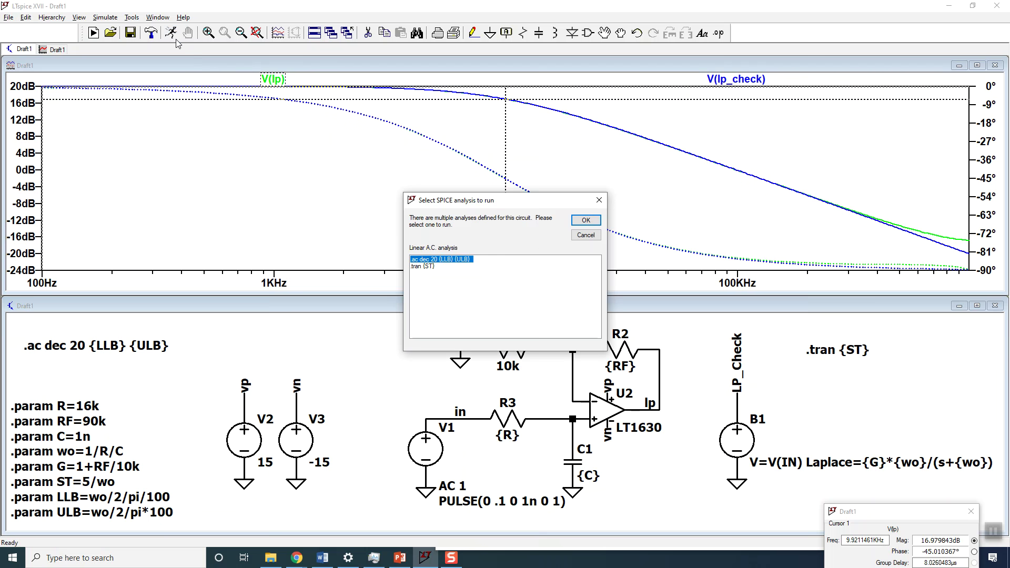
{"action": "left_click", "coordinate": [431, 266]}
{"action": "left_click", "coordinate": [576, 223]}
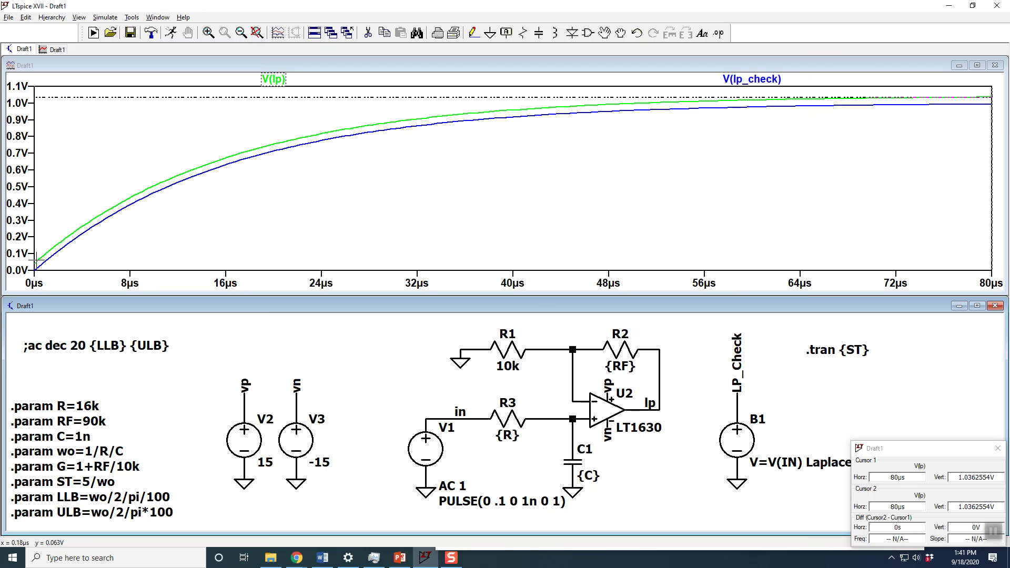
Set the pulse on-voltage of source V1 to 1.4 V and rerun the transient simulation.
{"action": "right_click", "coordinate": [426, 451]}
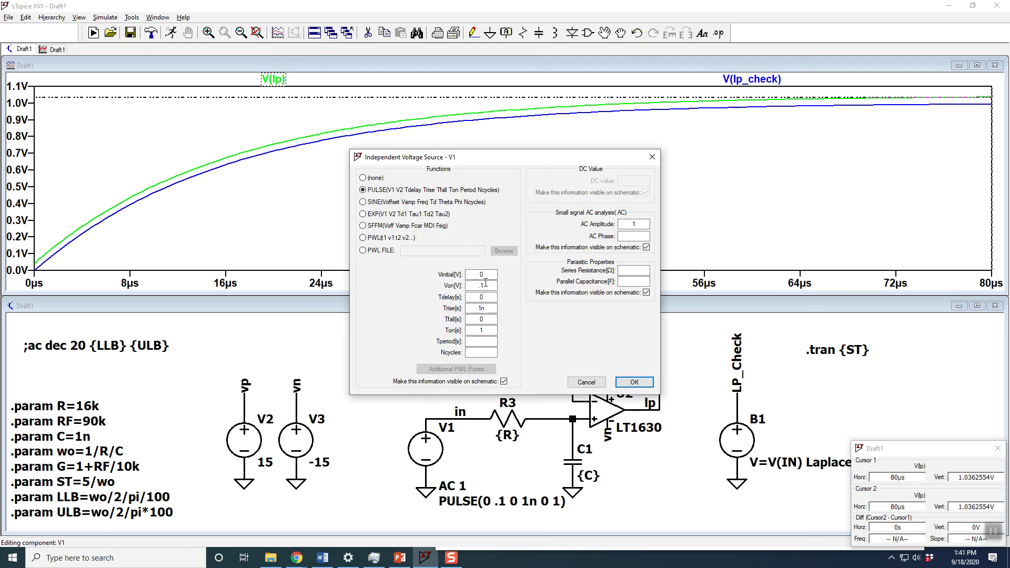
{"action": "left_click", "coordinate": [634, 382]}
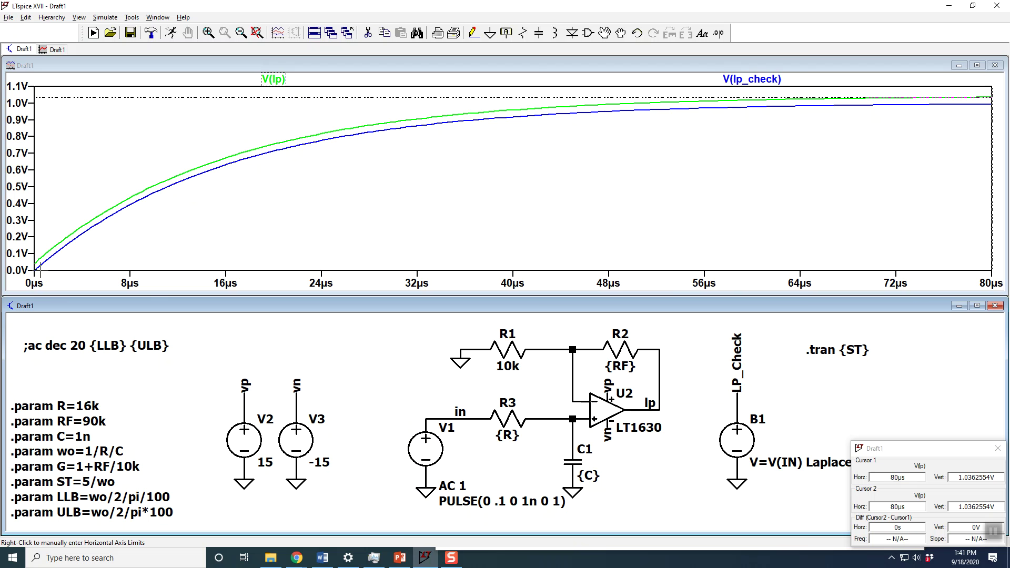
{"action": "right_click", "coordinate": [438, 452]}
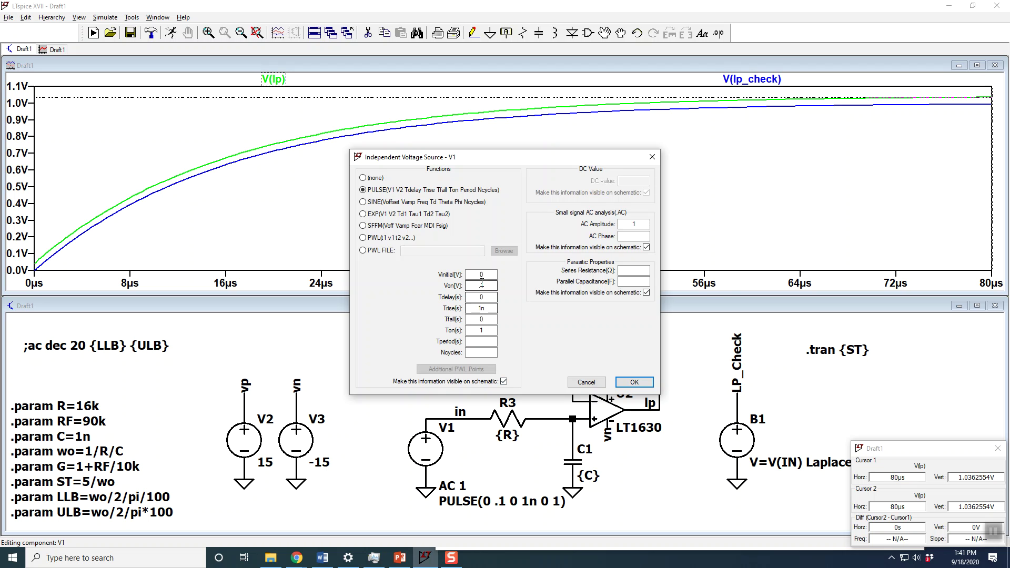
{"action": "double_click", "coordinate": [482, 286]}
{"action": "key", "text": "BackSpace"}
{"action": "type", "text": "1.4"}
{"action": "key", "text": "Return"}
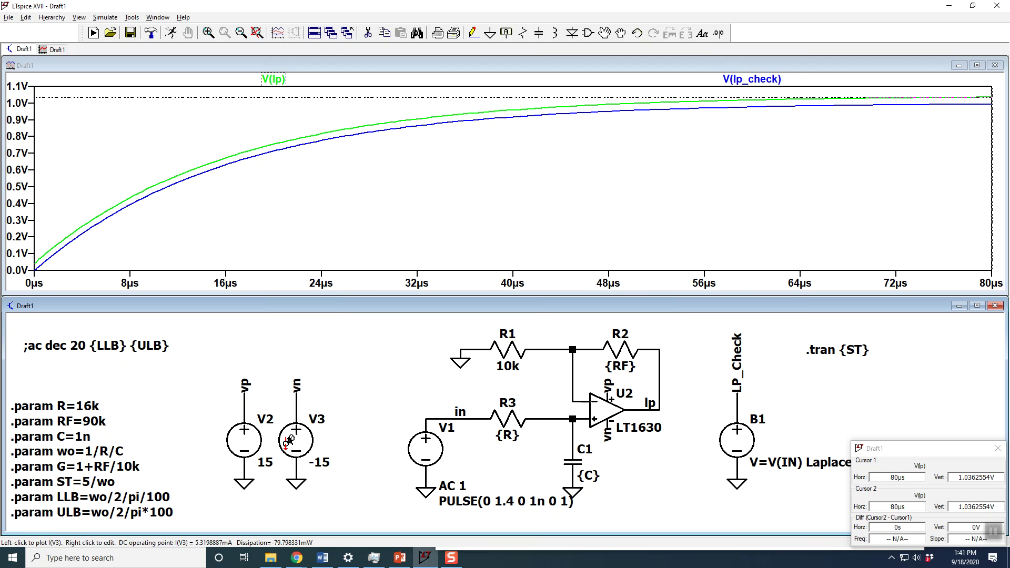
{"action": "left_click", "coordinate": [172, 33]}
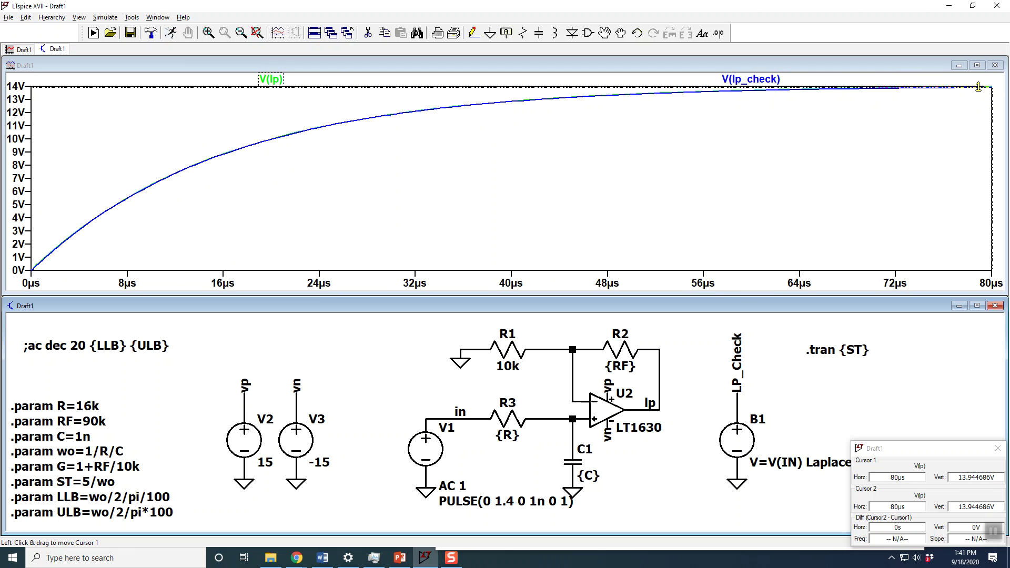
Examine the V(lp) and V(lp_check) traces closely at the very start of the transient, and restore the full plot range.
{"action": "left_click_drag", "start_coordinate": [31, 257], "coordinate": [53, 286]}
{"action": "left_click_drag", "start_coordinate": [29, 144], "coordinate": [77, 188]}
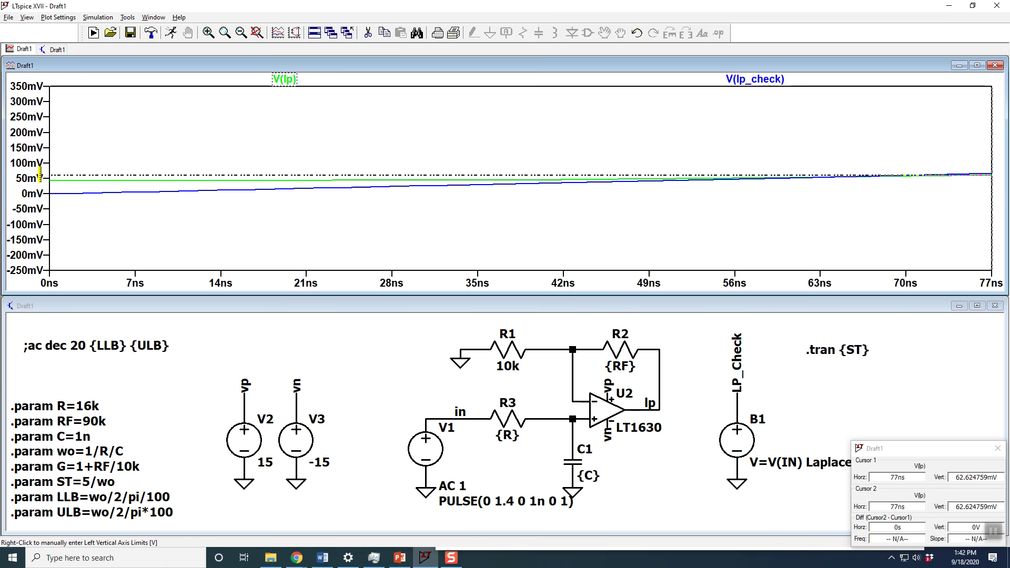
{"action": "left_click", "coordinate": [255, 33]}
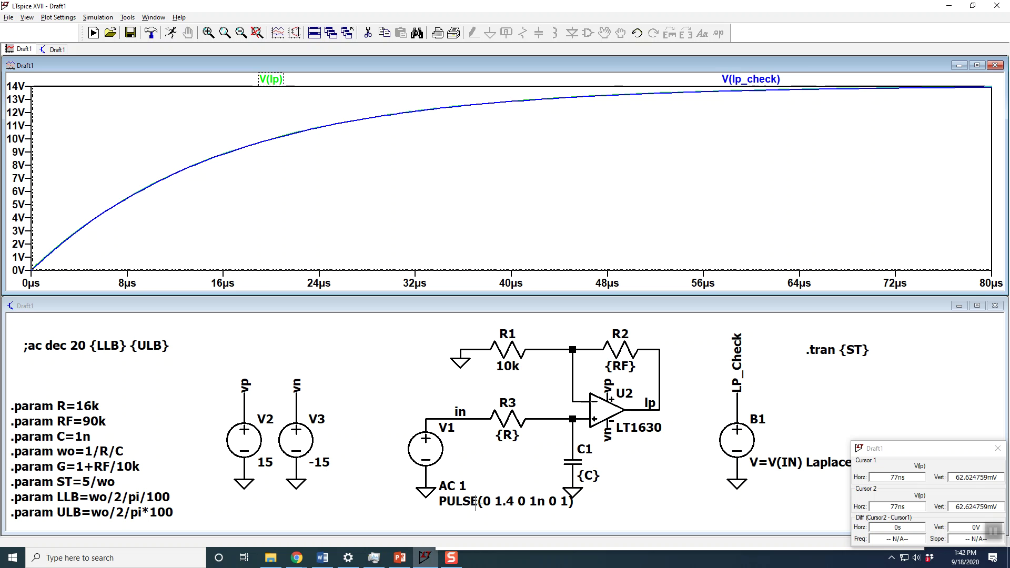
Move the cursor read-out clear of the Laplace expression of source B1.
{"action": "left_click_drag", "start_coordinate": [914, 451], "coordinate": [899, 403]}
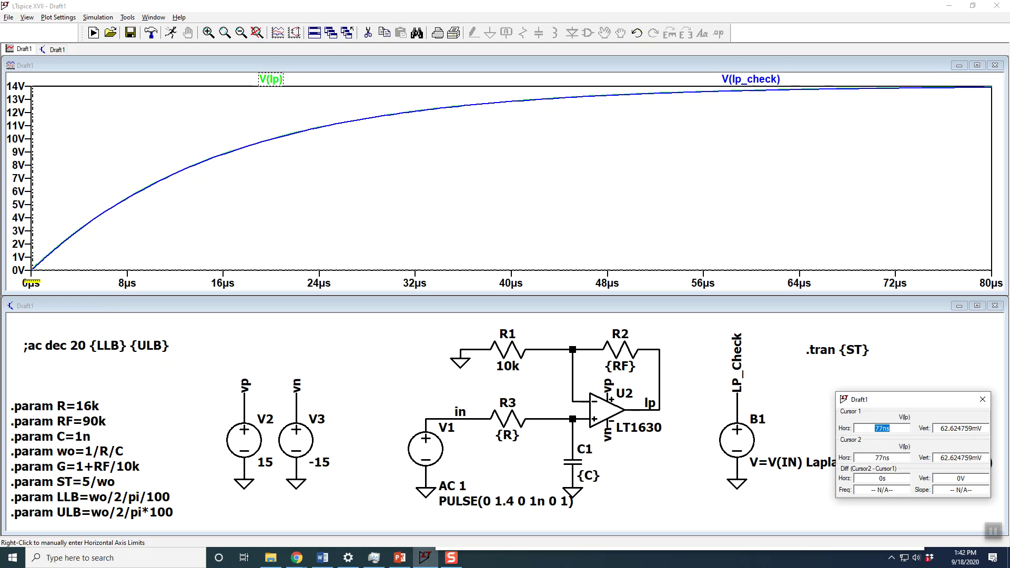
{"action": "left_click", "coordinate": [360, 355]}
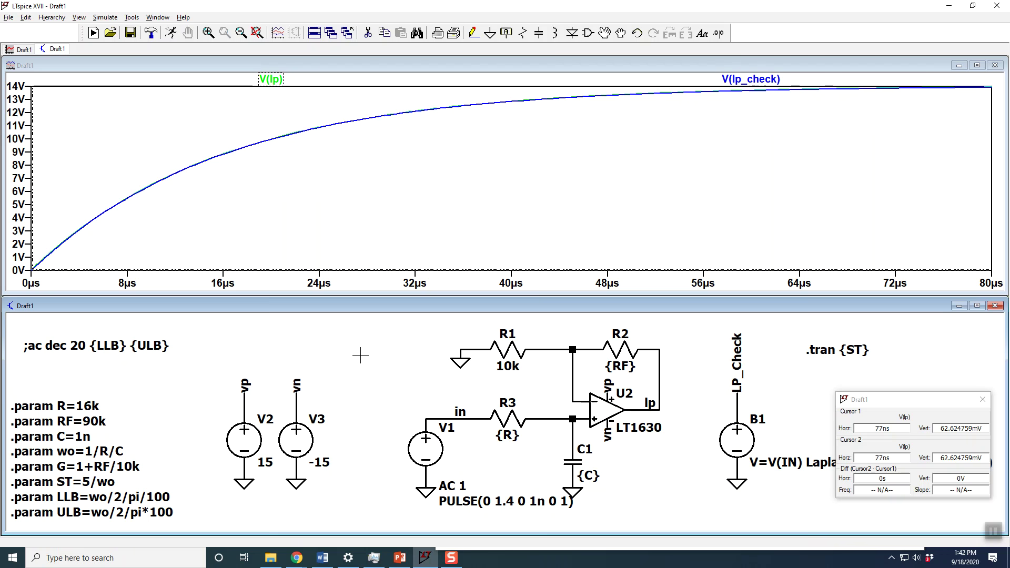
{"action": "left_click_drag", "start_coordinate": [932, 401], "coordinate": [899, 338]}
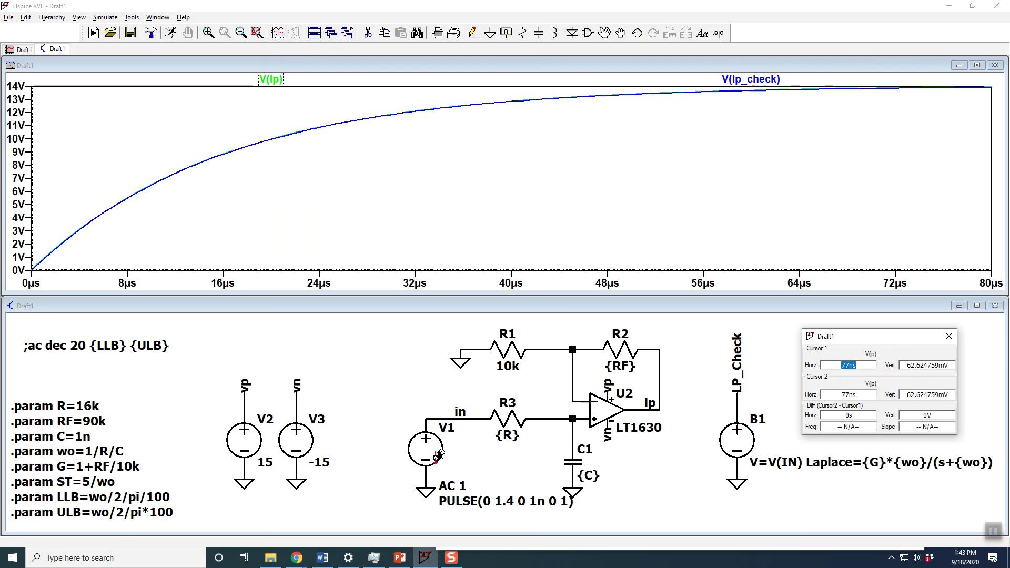
Change source V1 to a SINE function with 1.4 V amplitude and 10k frequency, and rerun the transient simulation.
{"action": "right_click", "coordinate": [421, 450]}
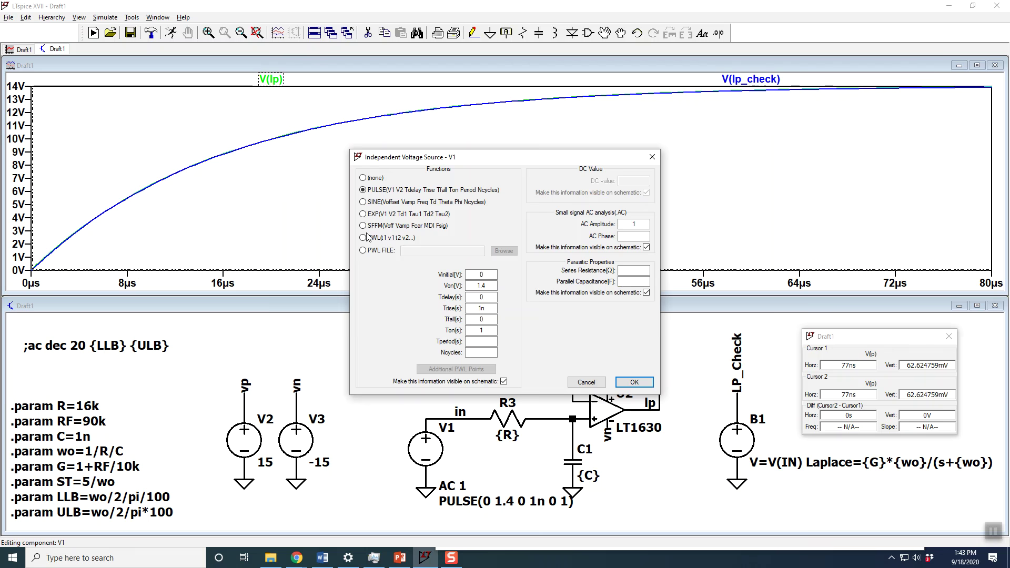
{"action": "left_click", "coordinate": [364, 202]}
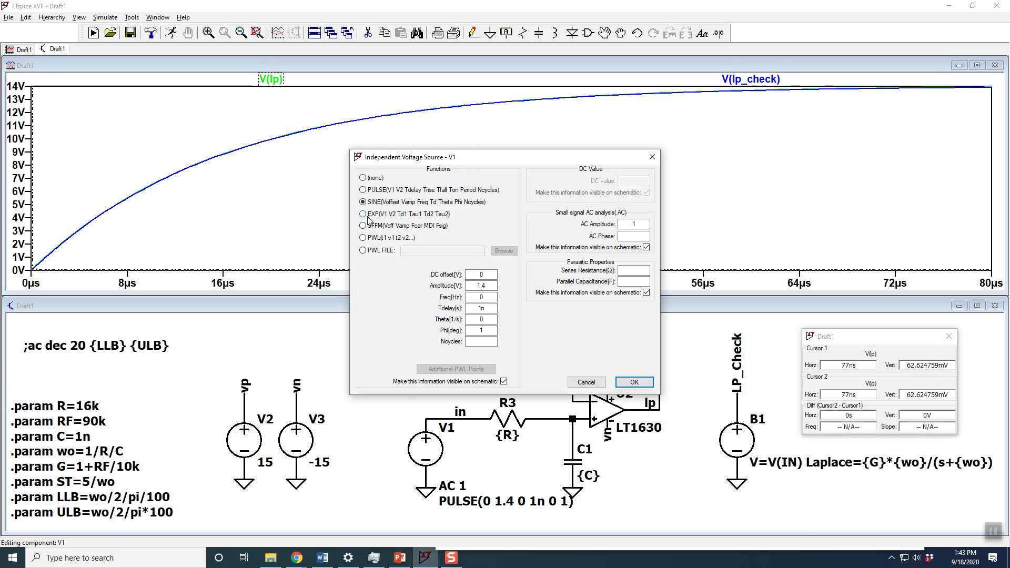
{"action": "left_click", "coordinate": [489, 285]}
{"action": "left_click", "coordinate": [488, 296]}
{"action": "double_click", "coordinate": [488, 297]}
{"action": "type", "text": "10k"}
{"action": "key", "text": "Return"}
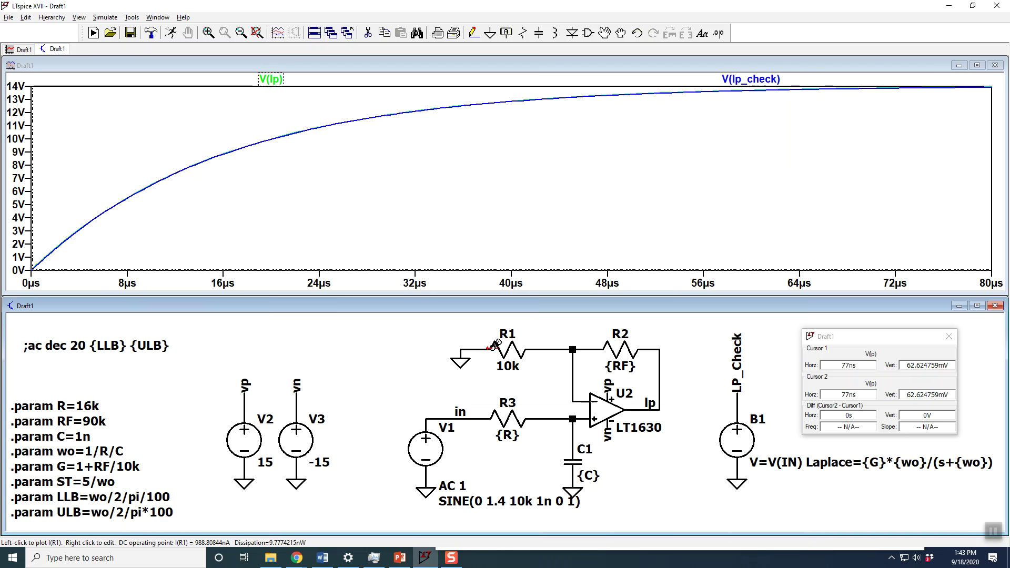
{"action": "left_click", "coordinate": [171, 35]}
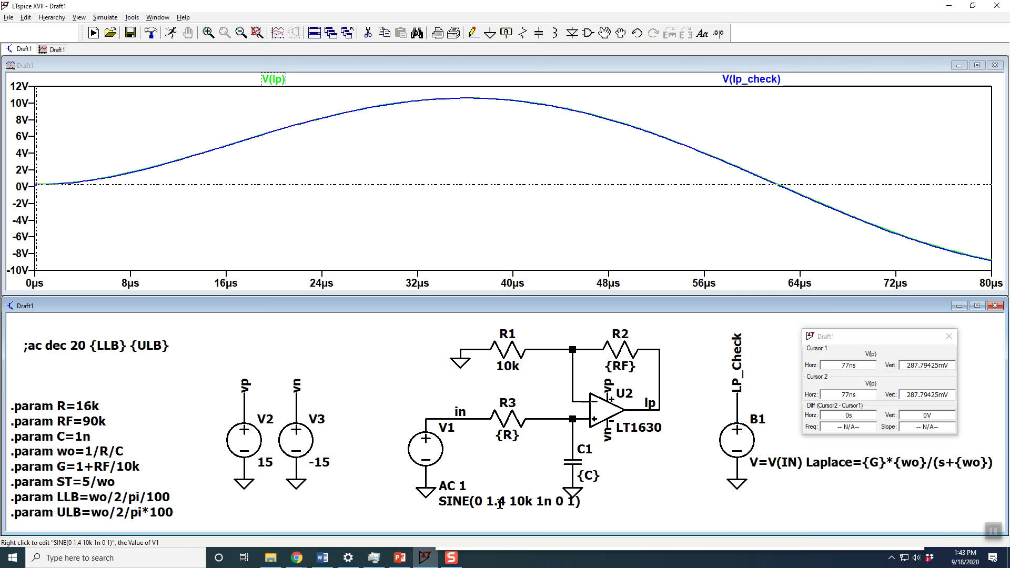
Move the cursor read-out off the .tran {ST} directive and check the directive's stop-time setting without changing it.
{"action": "left_click", "coordinate": [830, 351]}
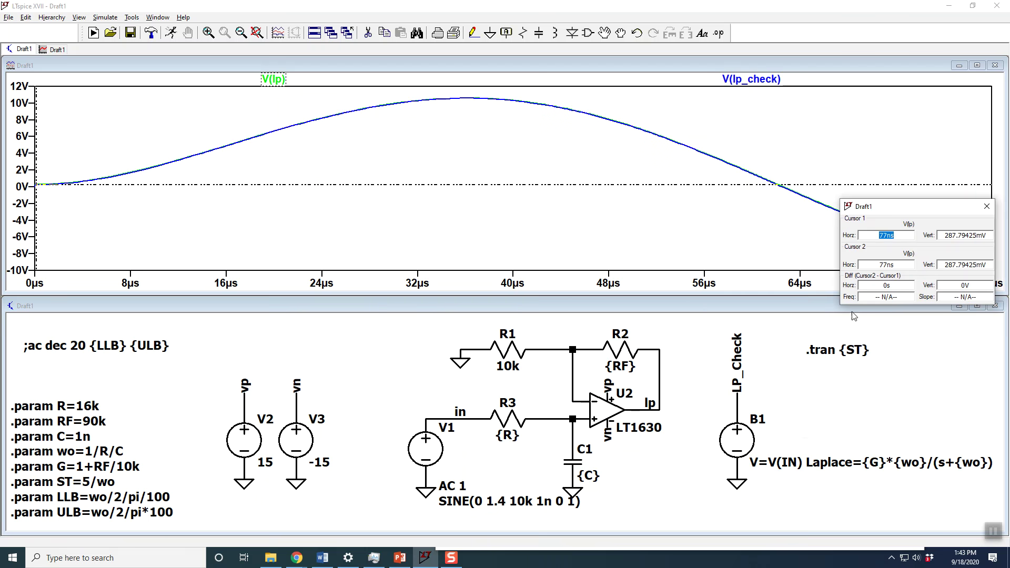
{"action": "right_click", "coordinate": [836, 356]}
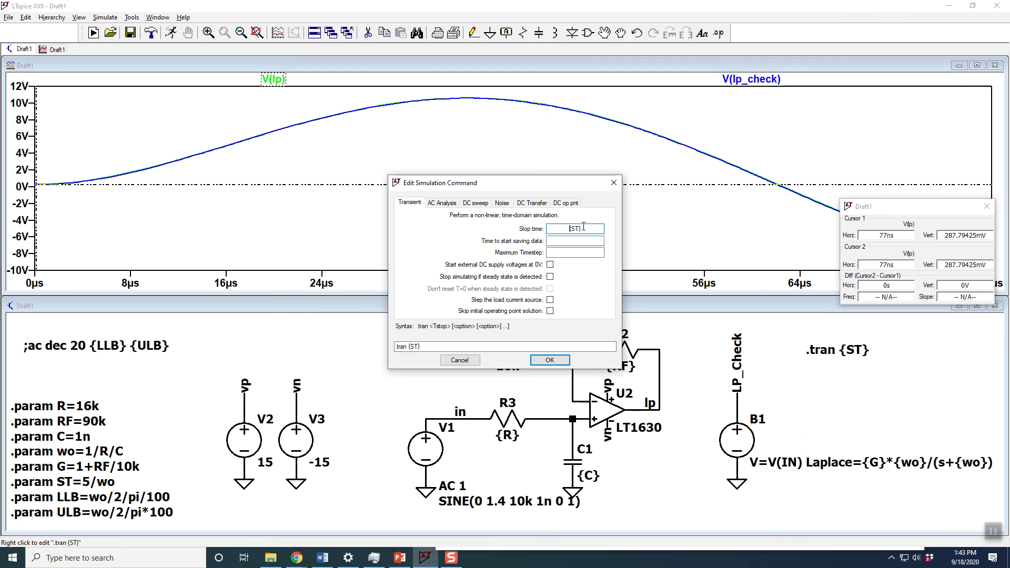
{"action": "left_click", "coordinate": [613, 183]}
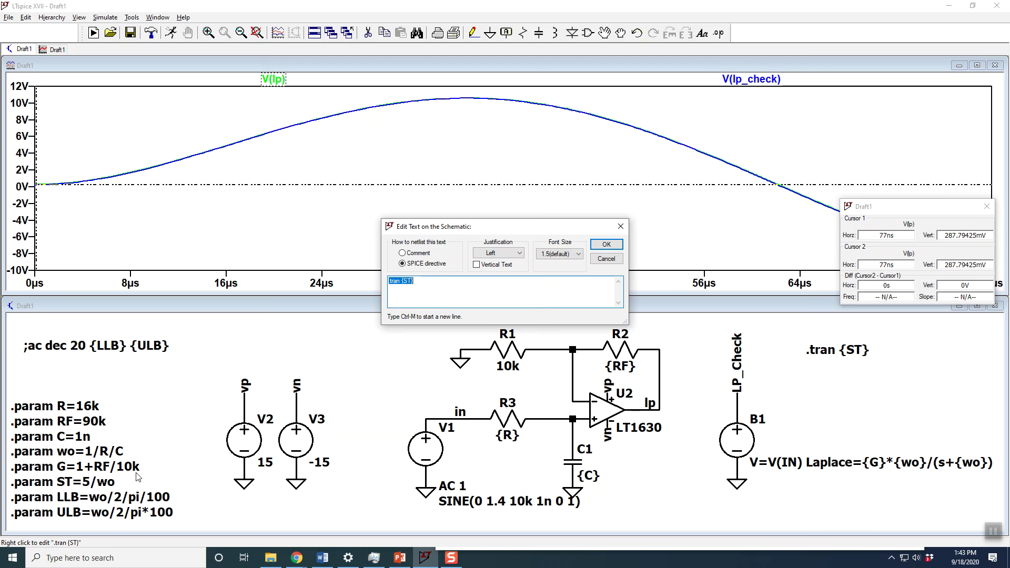
{"action": "left_click", "coordinate": [606, 259]}
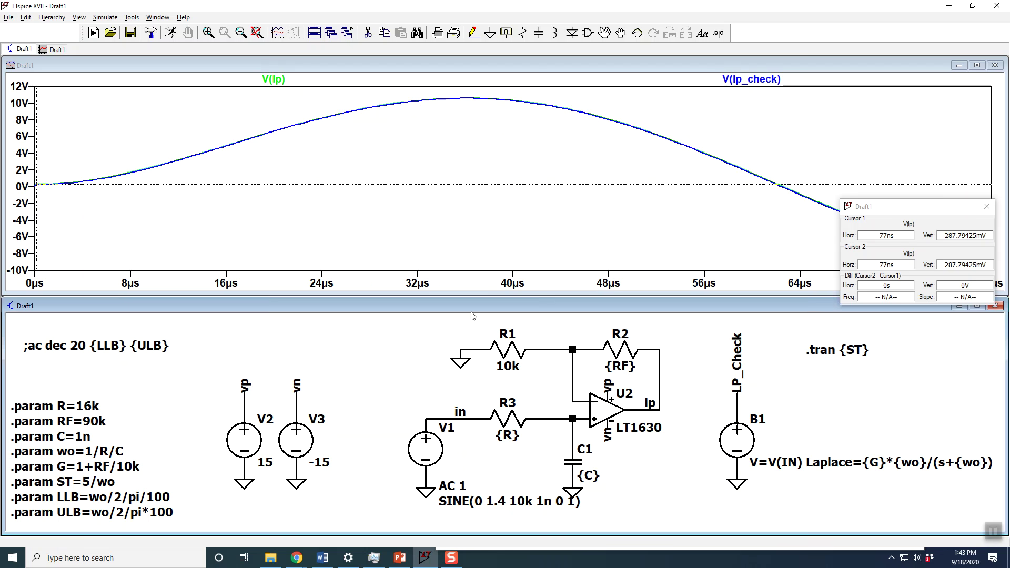
Set the ST parameter to 5/wo*10, rerun the transient simulation, and add V(in) to the plot.
{"action": "right_click", "coordinate": [84, 483]}
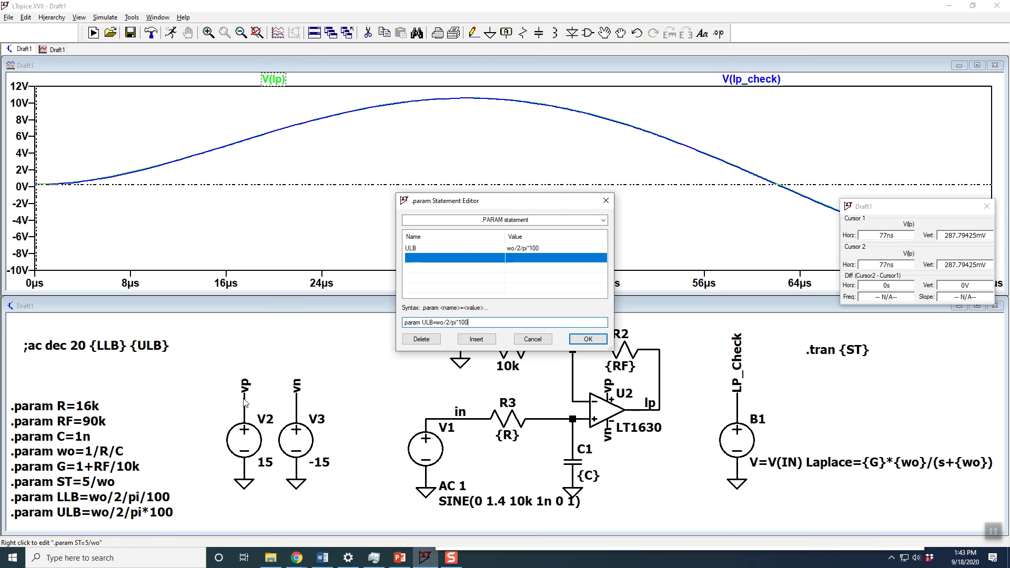
{"action": "left_click", "coordinate": [530, 339]}
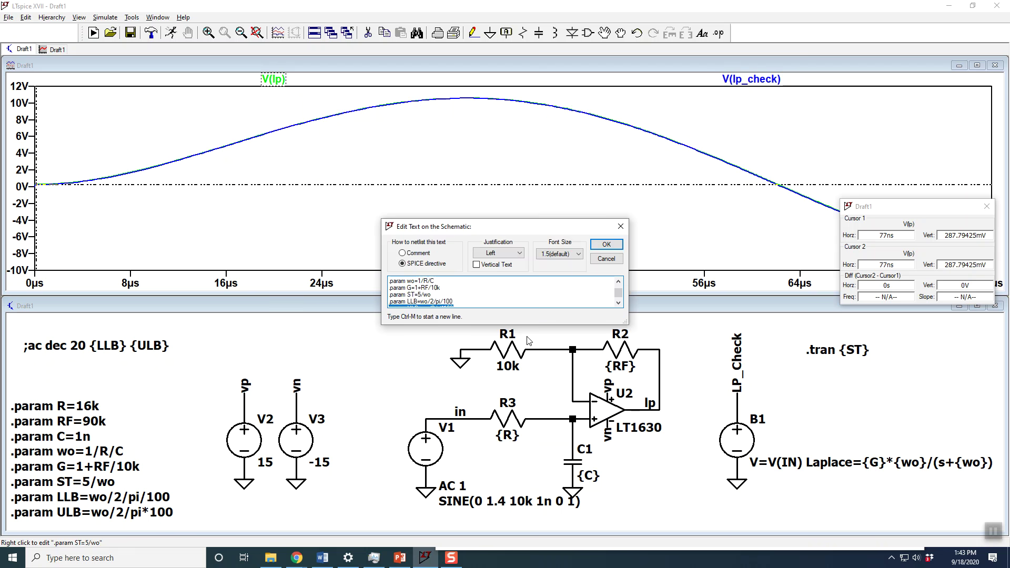
{"action": "left_click", "coordinate": [447, 296]}
{"action": "key", "text": "Return"}
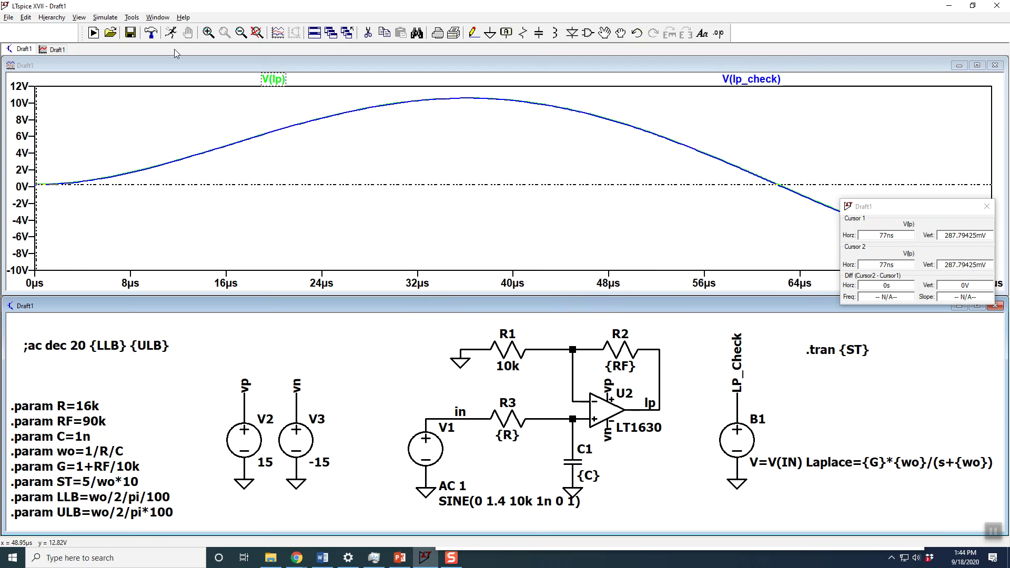
{"action": "left_click", "coordinate": [171, 33]}
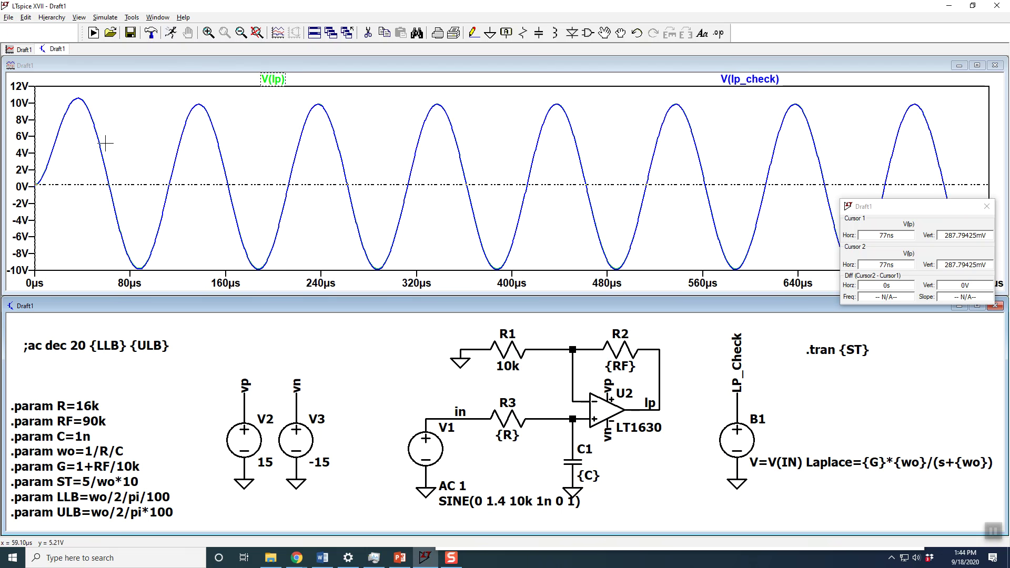
{"action": "left_click", "coordinate": [457, 404]}
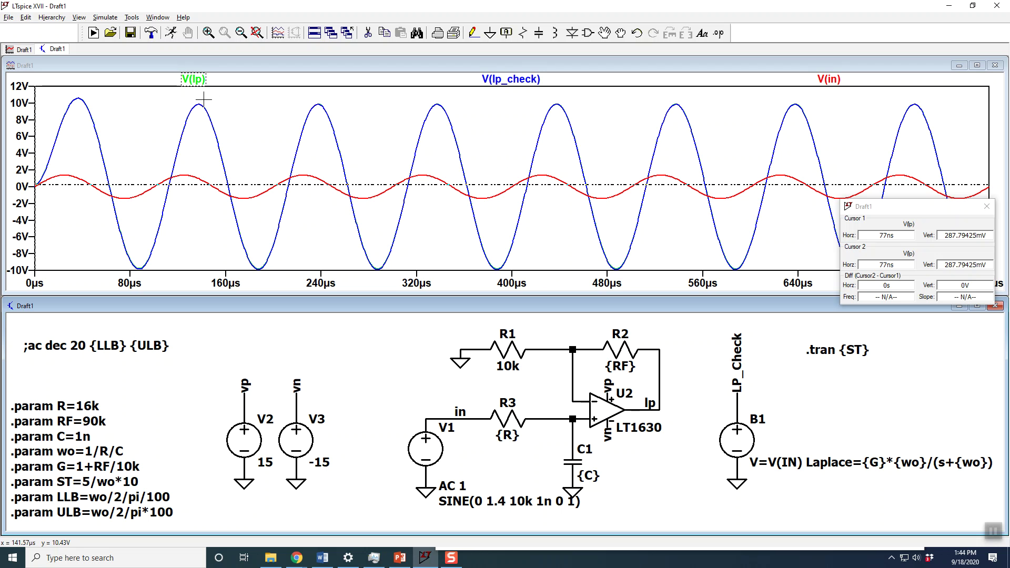
Set the sine frequency of source V1 to 1k and rerun the transient simulation.
{"action": "right_click", "coordinate": [428, 449]}
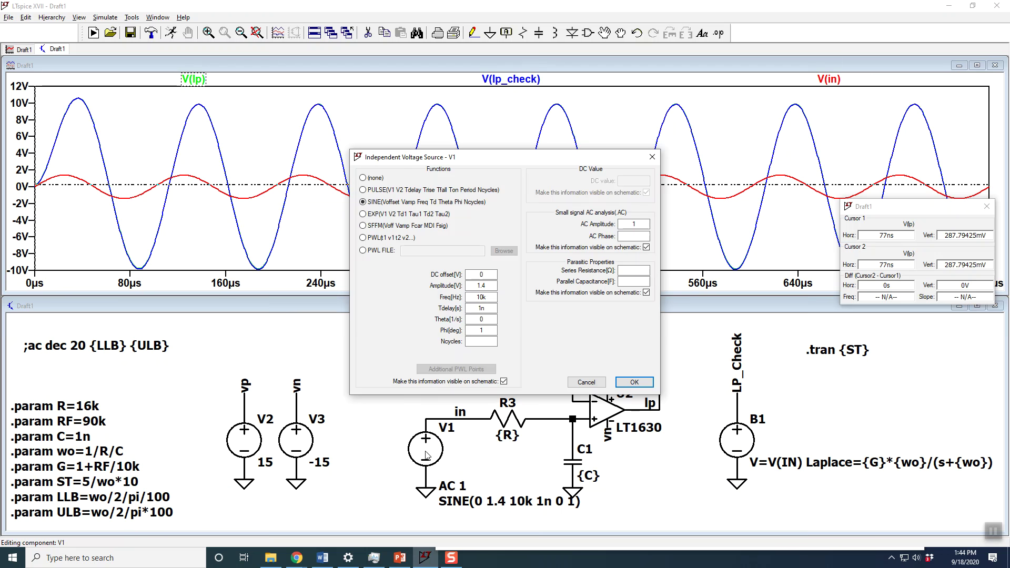
{"action": "left_click", "coordinate": [477, 296]}
{"action": "left_click", "coordinate": [634, 382]}
{"action": "left_click", "coordinate": [170, 33]}
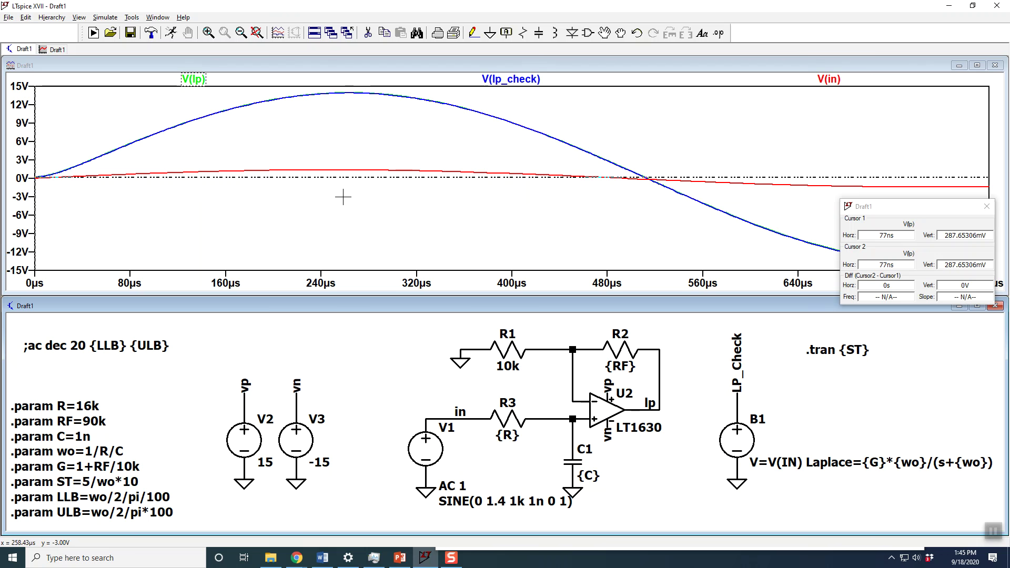
Rerun the transient with V1's sine frequency at 100k and examine the waveforms from about 100 µs to 260 µs.
{"action": "right_click", "coordinate": [426, 448]}
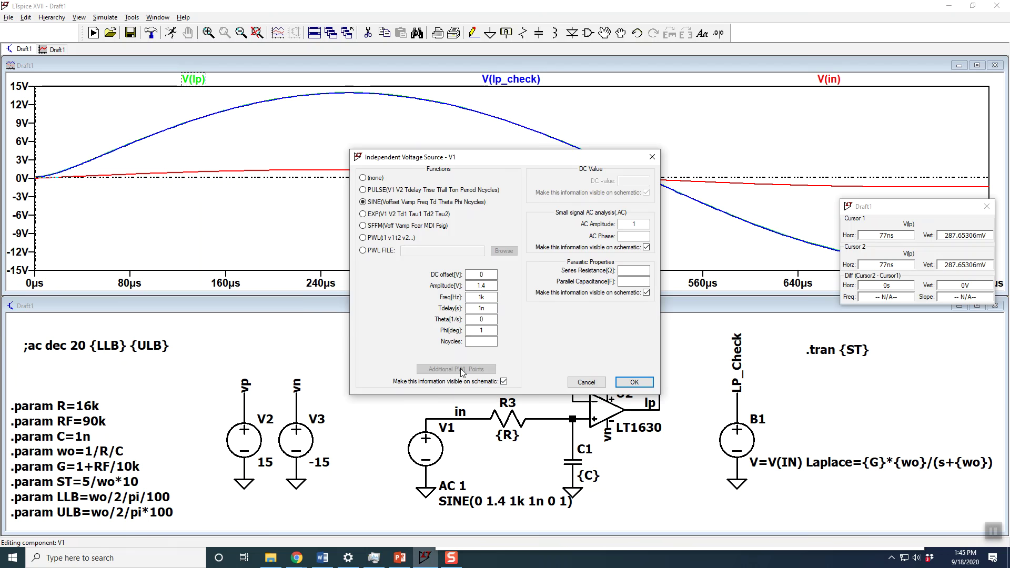
{"action": "left_click", "coordinate": [487, 297]}
{"action": "type", "text": "100k"}
{"action": "key", "text": "Return"}
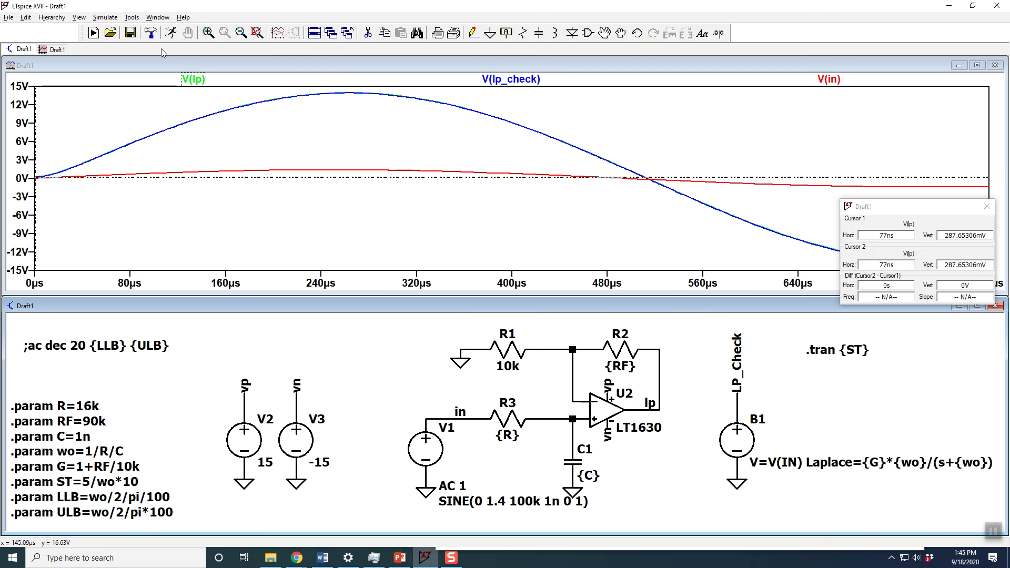
{"action": "left_click", "coordinate": [172, 33]}
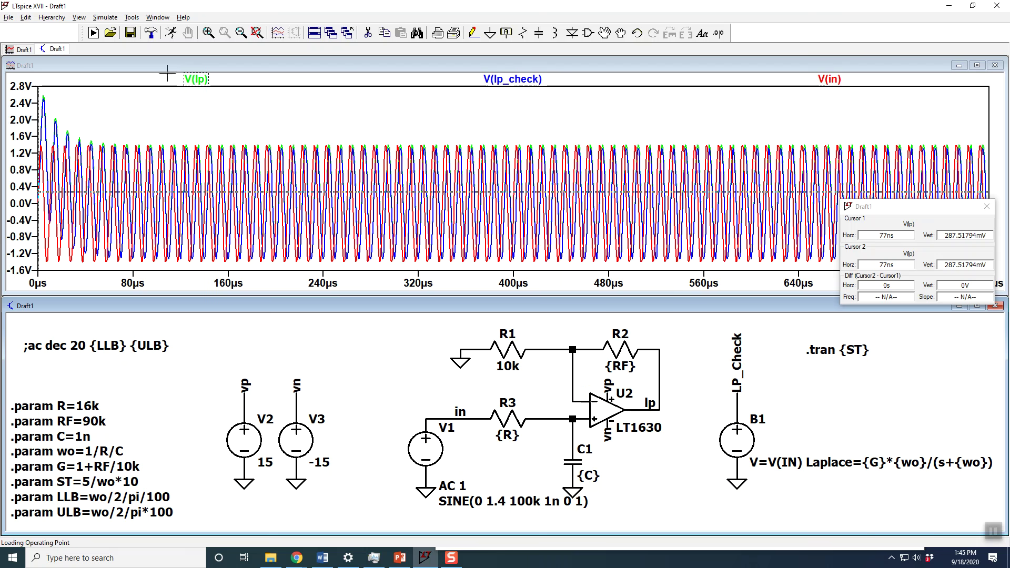
{"action": "left_click", "coordinate": [174, 118]}
{"action": "left_click_drag", "start_coordinate": [176, 119], "coordinate": [369, 287]}
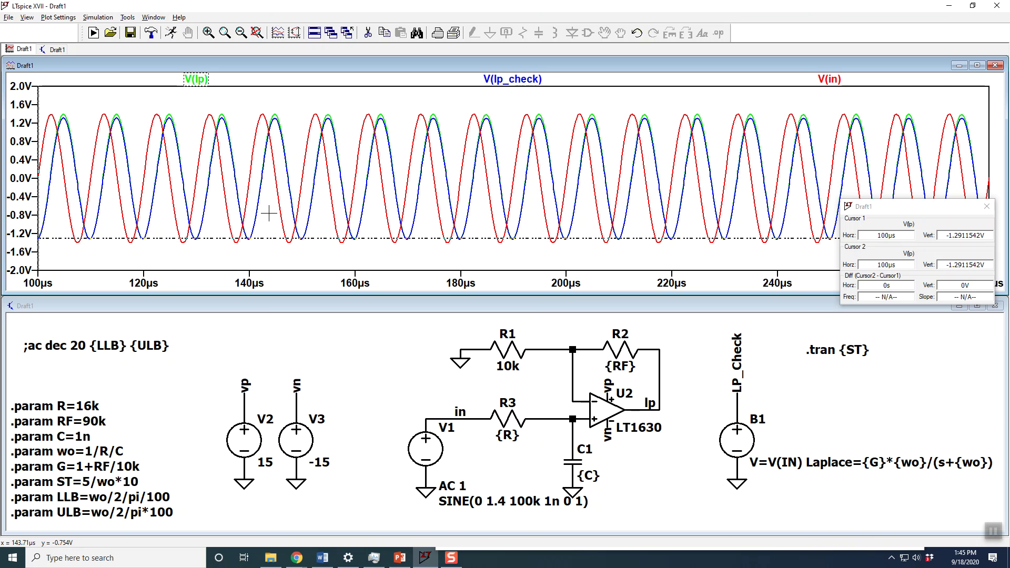
Raise V1's sine frequency to 1000k and rerun the transient simulation.
{"action": "right_click", "coordinate": [429, 461]}
{"action": "left_click", "coordinate": [486, 298]}
{"action": "type", "text": "000k"}
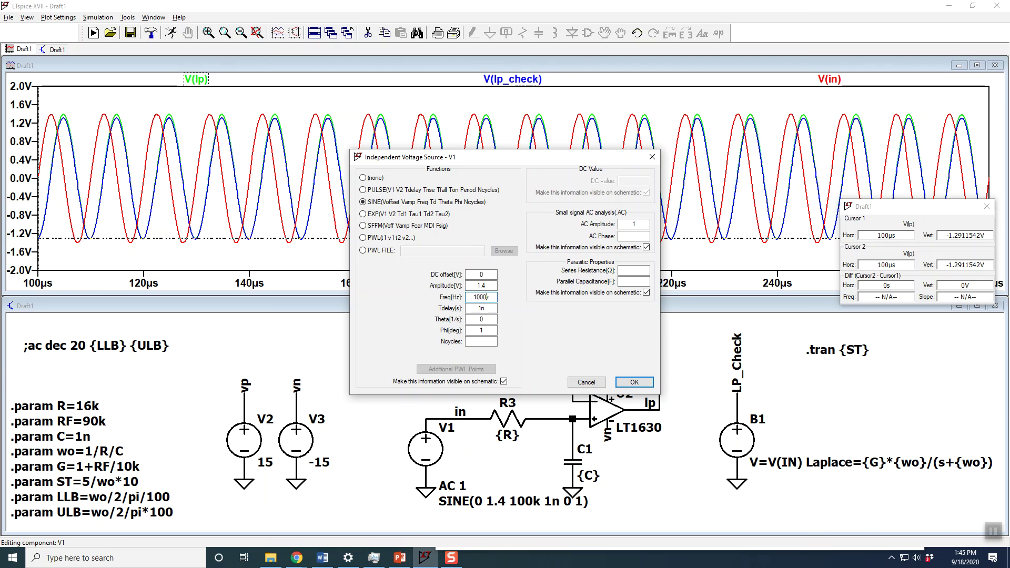
{"action": "left_click", "coordinate": [623, 383]}
{"action": "left_click", "coordinate": [170, 33]}
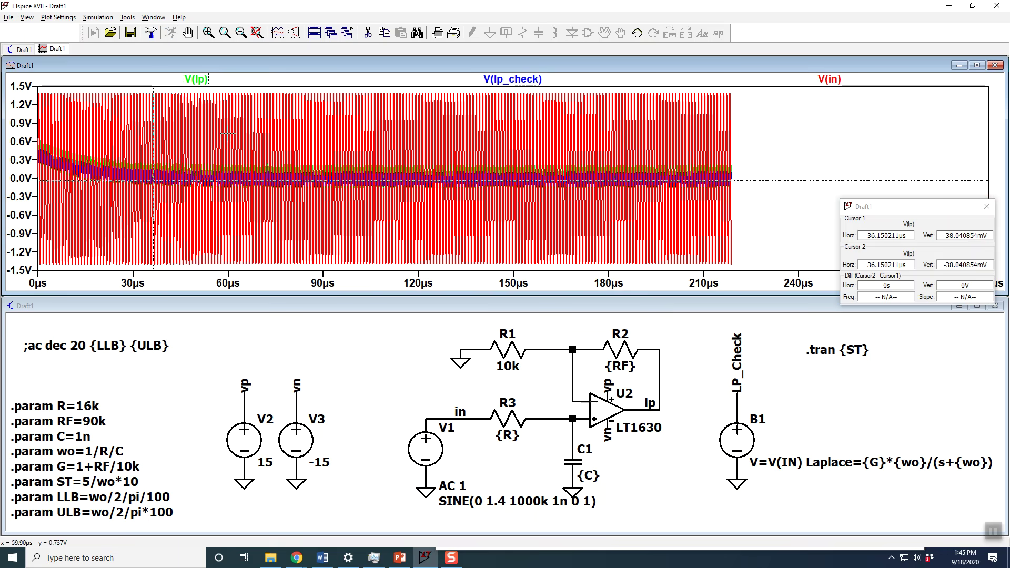
Compare V(lp), V(lp_check) and V(in) closely over short time spans, including 27 to 30 µs and the first 60 µs.
{"action": "left_click_drag", "start_coordinate": [241, 86], "coordinate": [303, 265]}
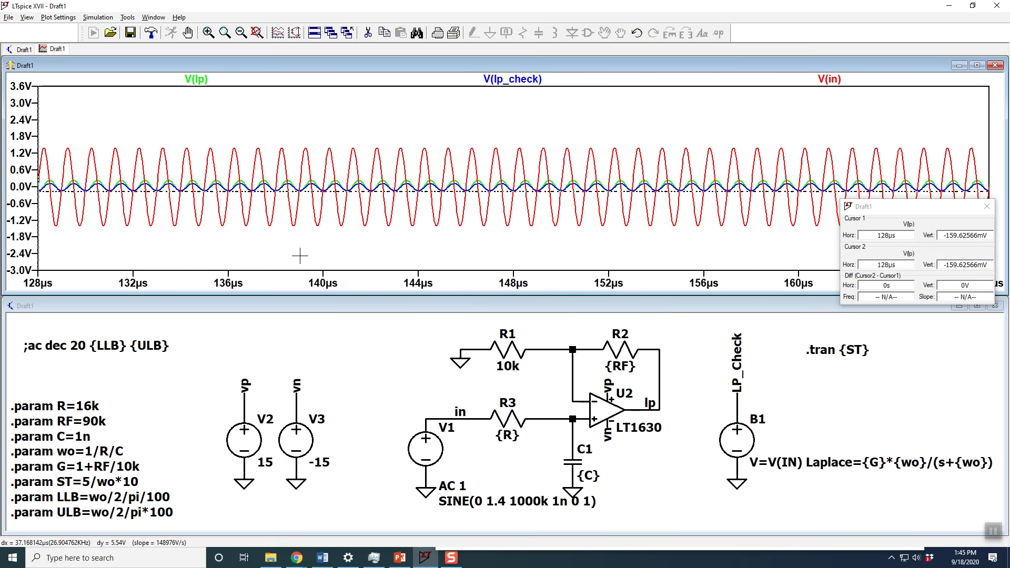
{"action": "left_click_drag", "start_coordinate": [255, 121], "coordinate": [404, 284]}
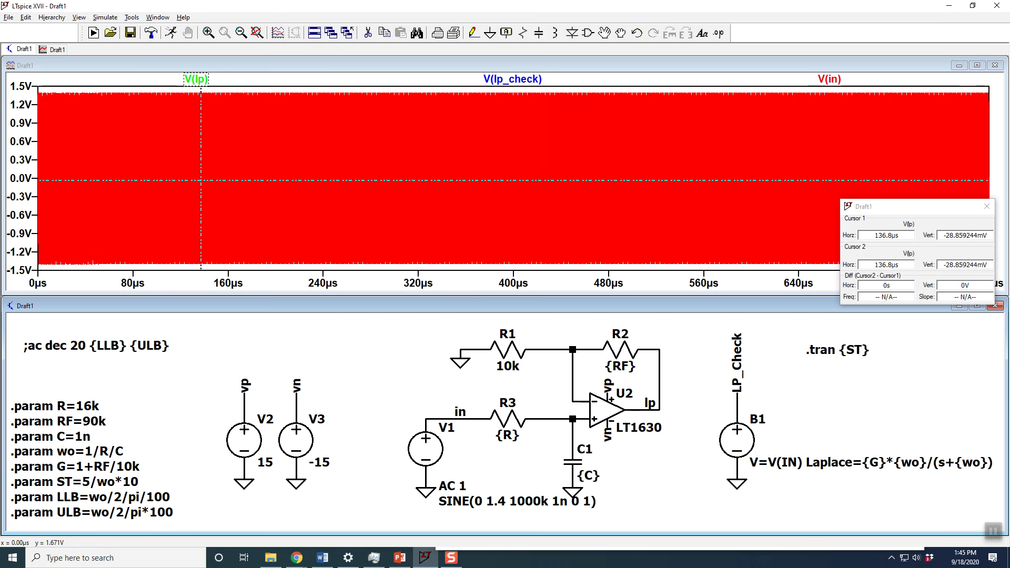
{"action": "left_click_drag", "start_coordinate": [18, 84], "coordinate": [74, 279]}
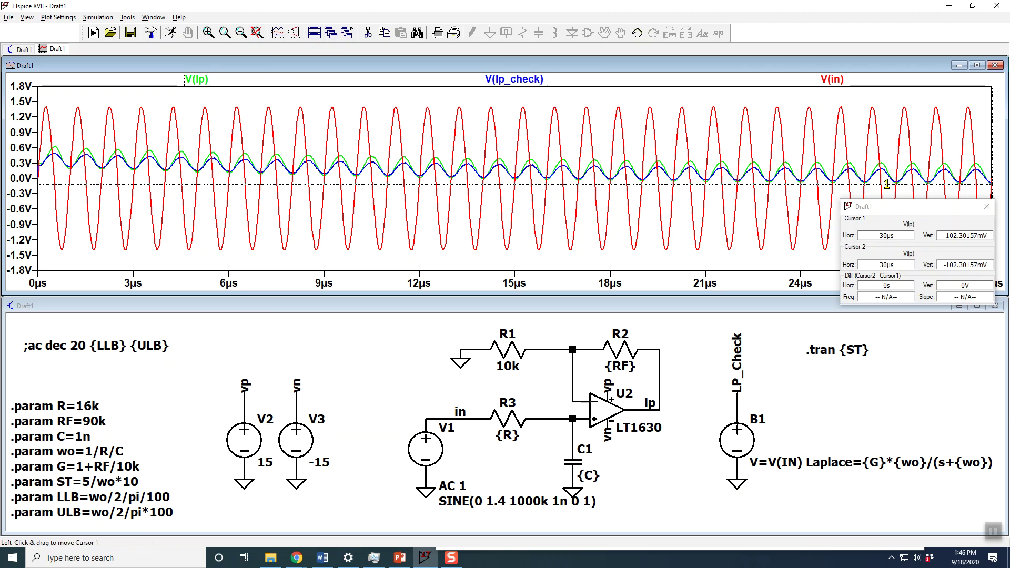
{"action": "left_click_drag", "start_coordinate": [896, 159], "coordinate": [1003, 213]}
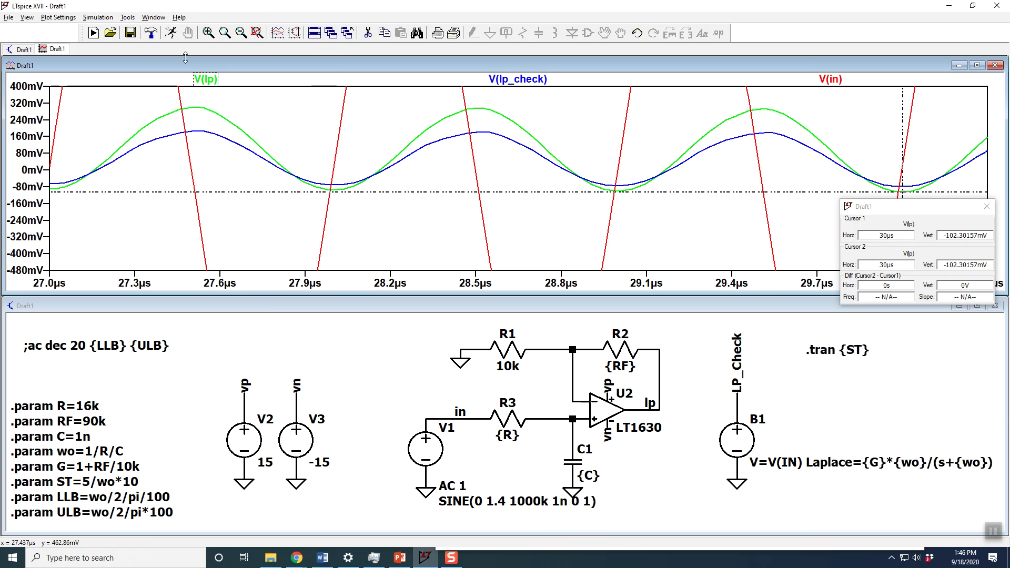
{"action": "left_click", "coordinate": [257, 33]}
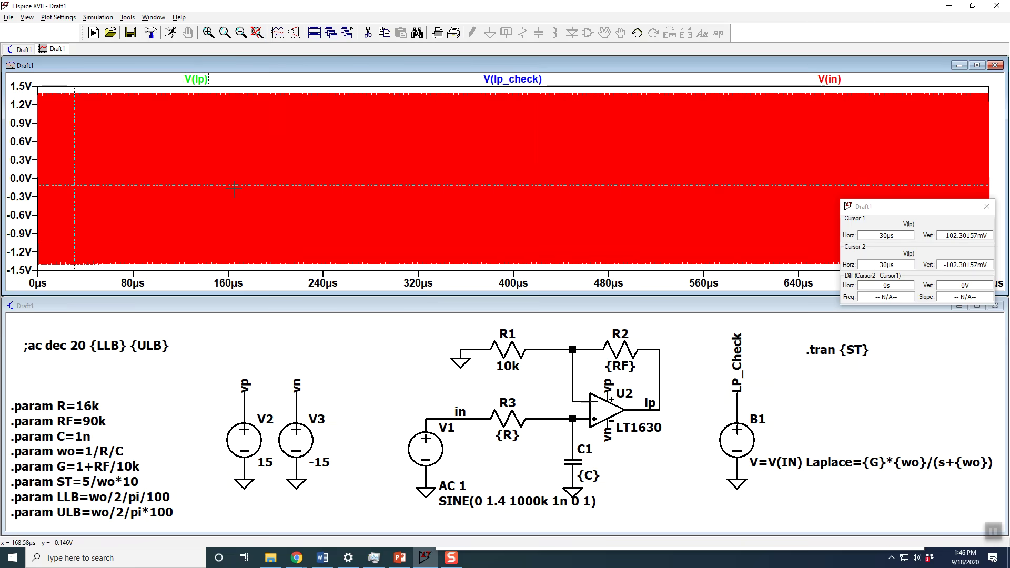
{"action": "left_click_drag", "start_coordinate": [30, 81], "coordinate": [108, 278]}
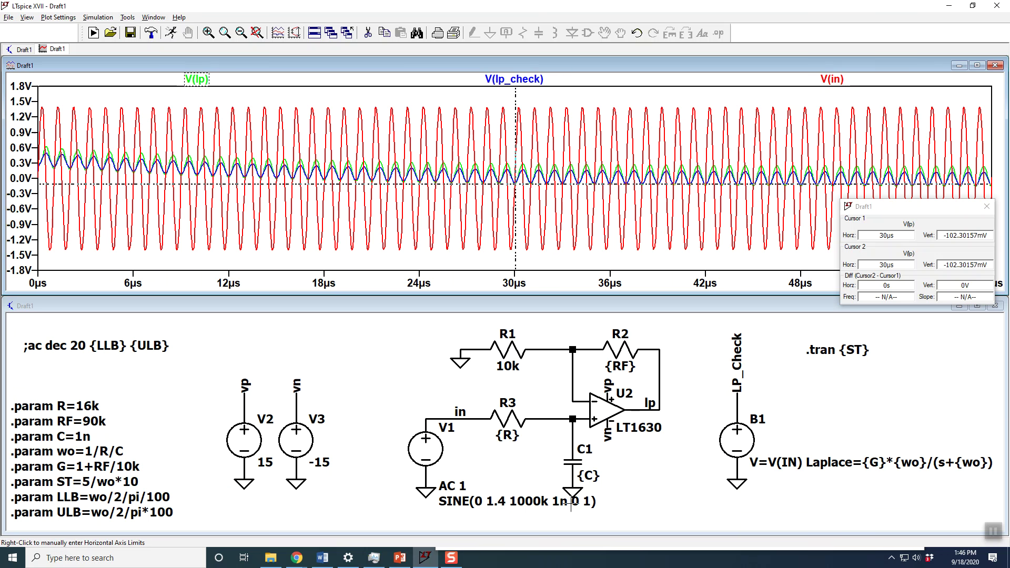
Reactivate the .ac dec 20 {LLB} {ULB} directive and run the AC analysis.
{"action": "right_click", "coordinate": [97, 346]}
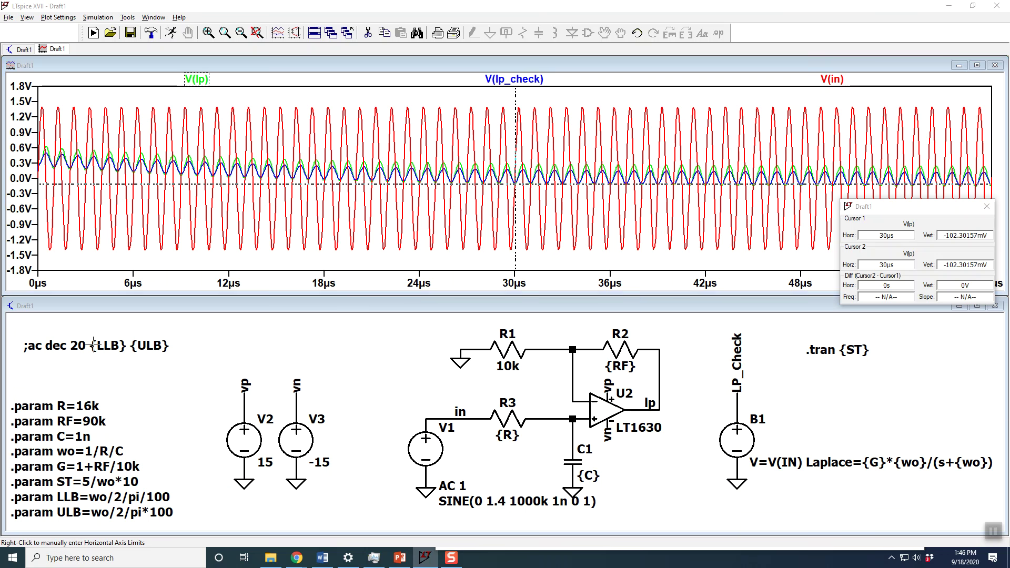
{"action": "left_click", "coordinate": [416, 286]}
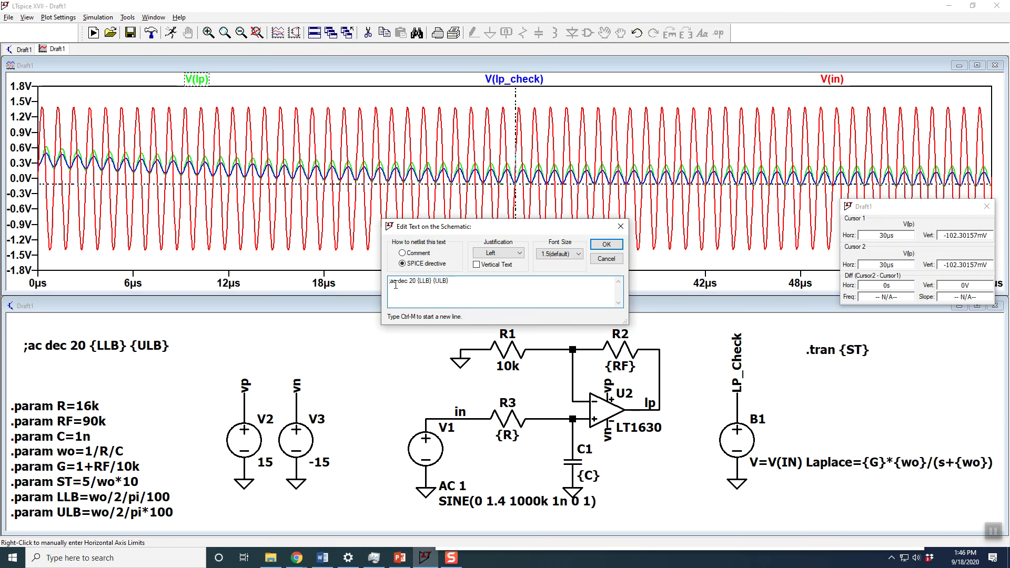
{"action": "key", "text": "BackSpace"}
{"action": "left_click", "coordinate": [606, 245]}
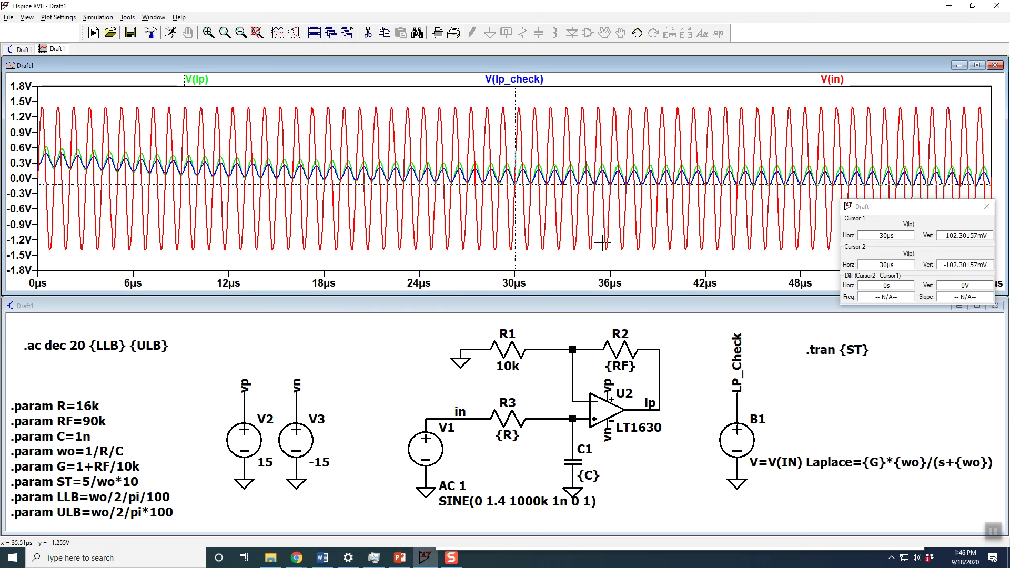
{"action": "left_click", "coordinate": [94, 33]}
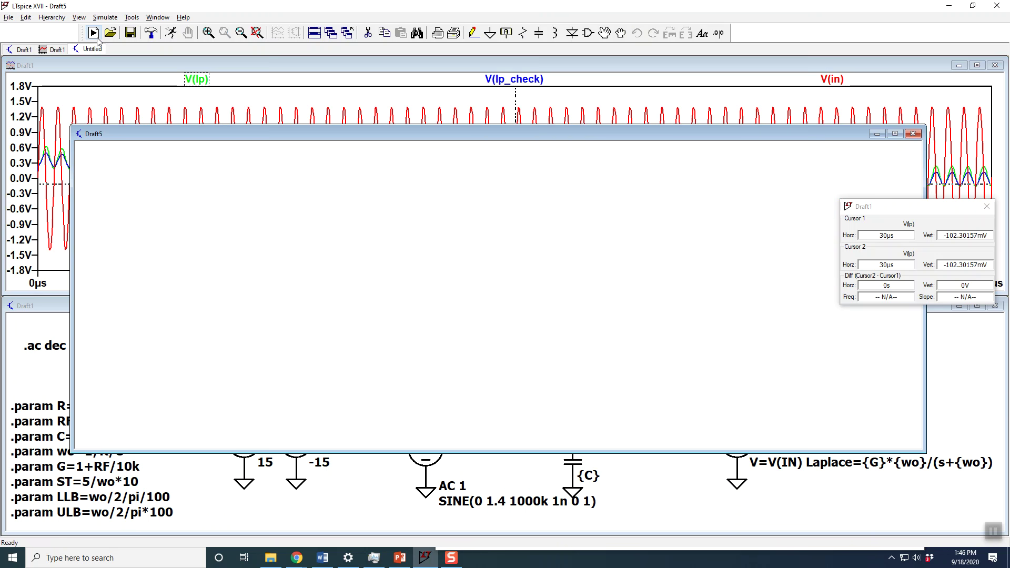
{"action": "left_click", "coordinate": [913, 134]}
{"action": "left_click", "coordinate": [173, 33]}
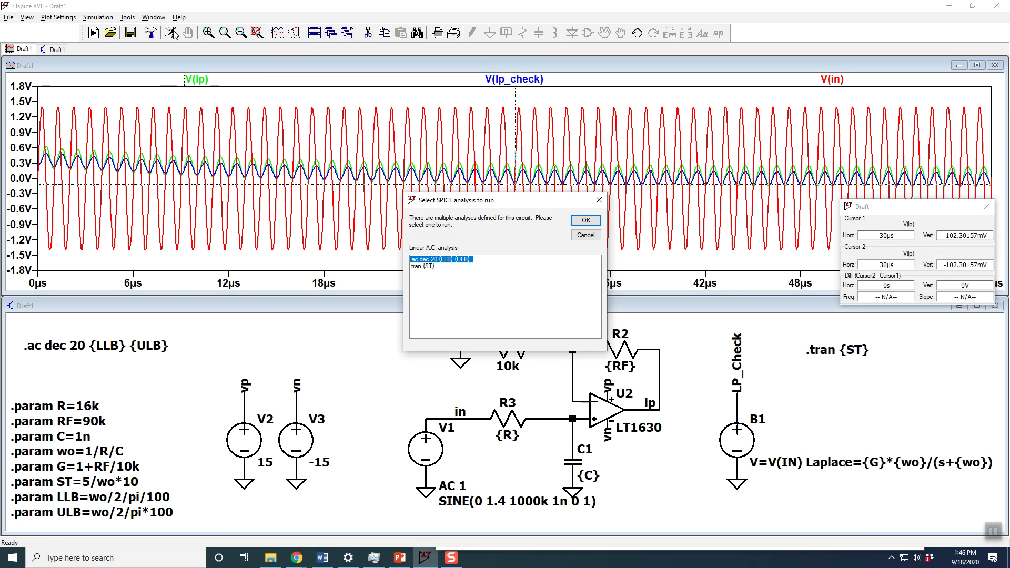
{"action": "left_click", "coordinate": [585, 220]}
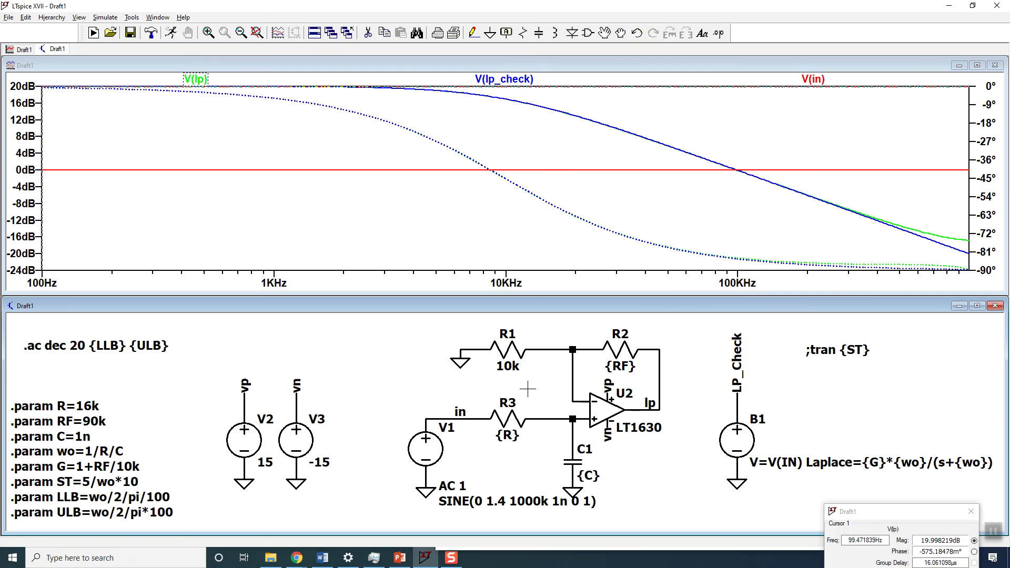
Swap C1 and R3 so the capacitor is in series with the input and the resistor goes from the non-inverting node to ground.
{"action": "key", "text": "F7"}
{"action": "left_click", "coordinate": [509, 420]}
{"action": "left_click", "coordinate": [387, 384]}
{"action": "left_click", "coordinate": [573, 462]}
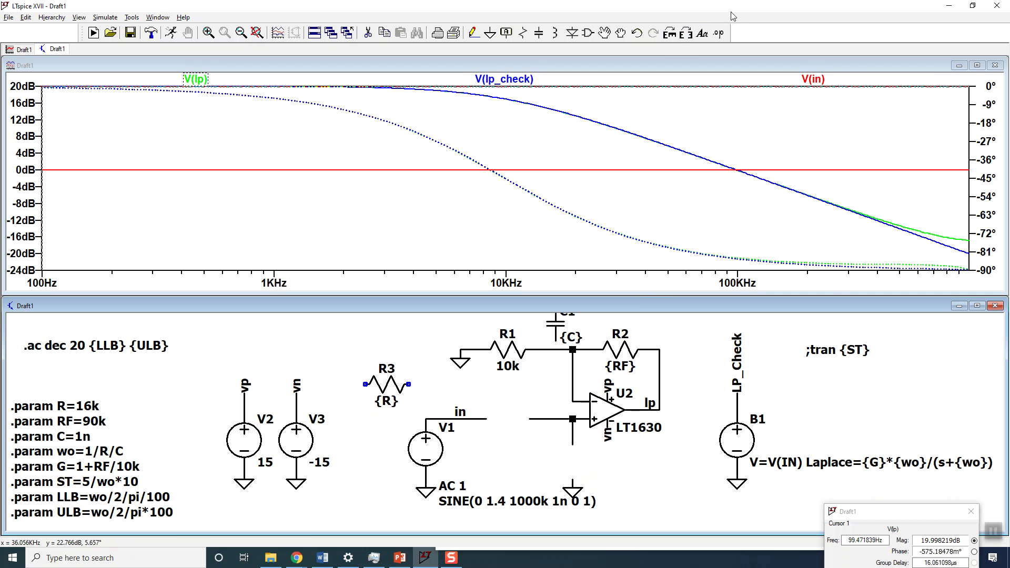
{"action": "key", "text": "ctrl+r"}
{"action": "left_click", "coordinate": [503, 415]}
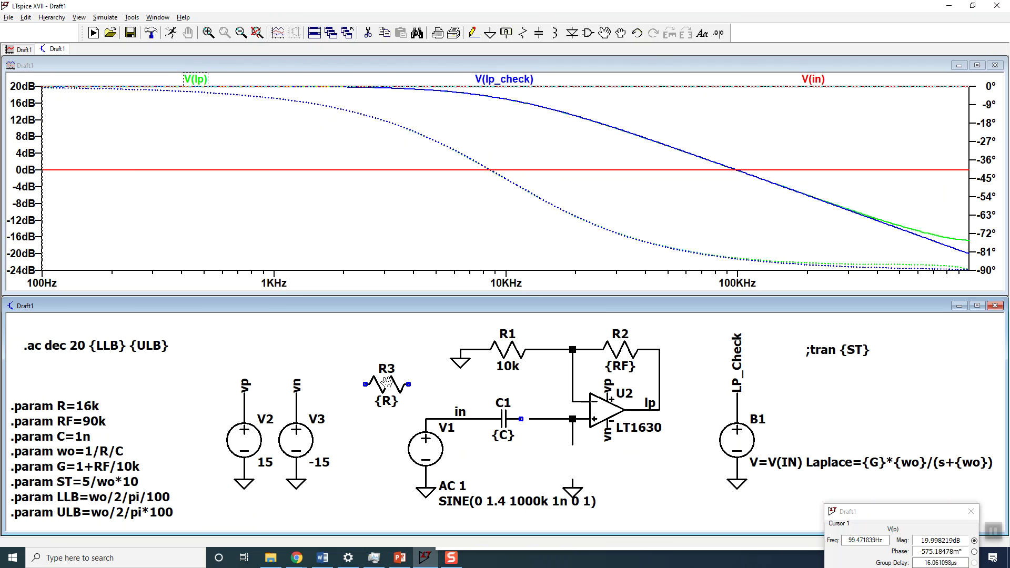
{"action": "left_click", "coordinate": [387, 383]}
{"action": "key", "text": "ctrl+r"}
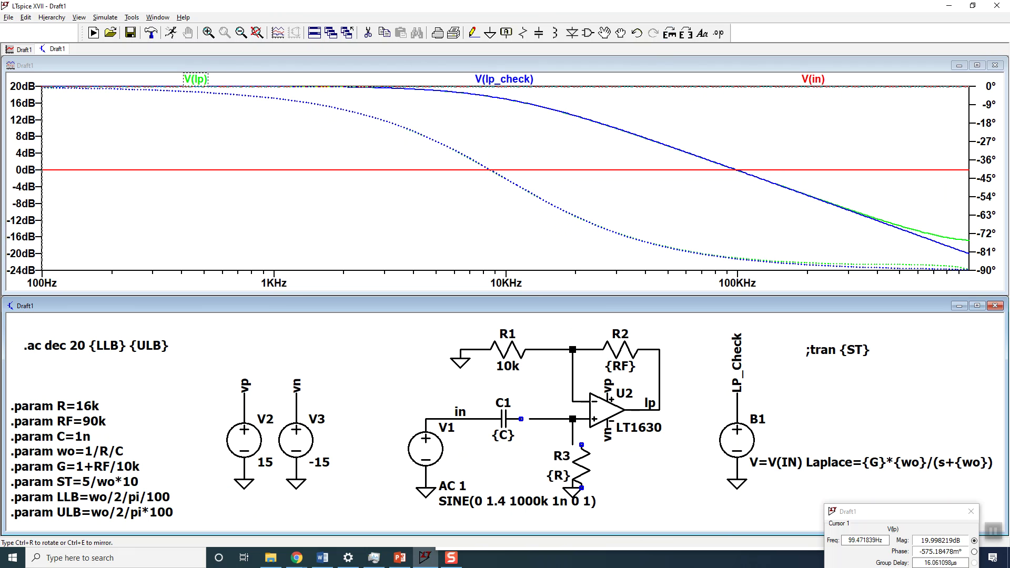
{"action": "left_click", "coordinate": [574, 458]}
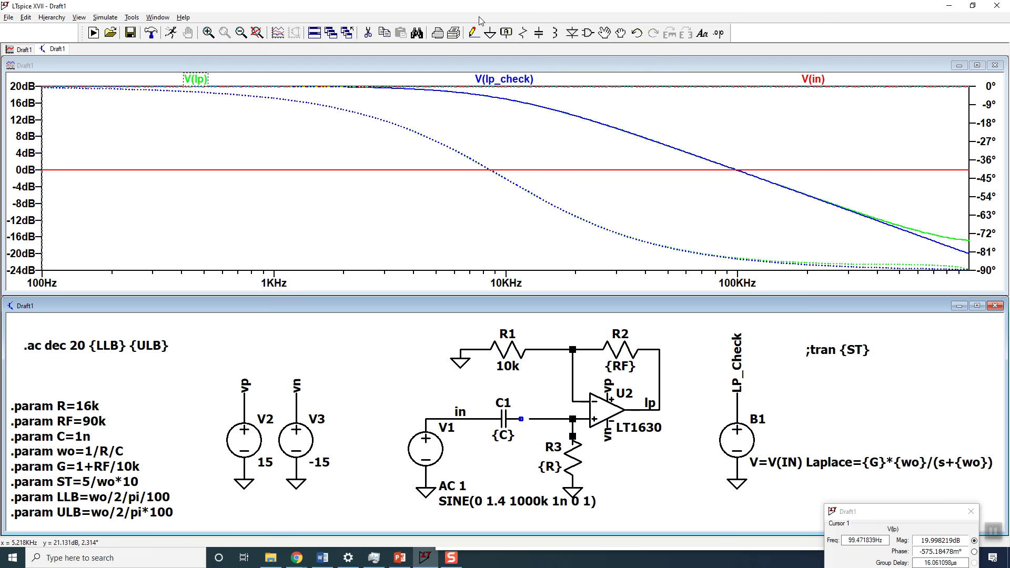
Wire the free end of C1 to the op-amp's non-inverting input node.
{"action": "left_click", "coordinate": [473, 33]}
{"action": "left_click", "coordinate": [521, 418]}
{"action": "left_click", "coordinate": [572, 418]}
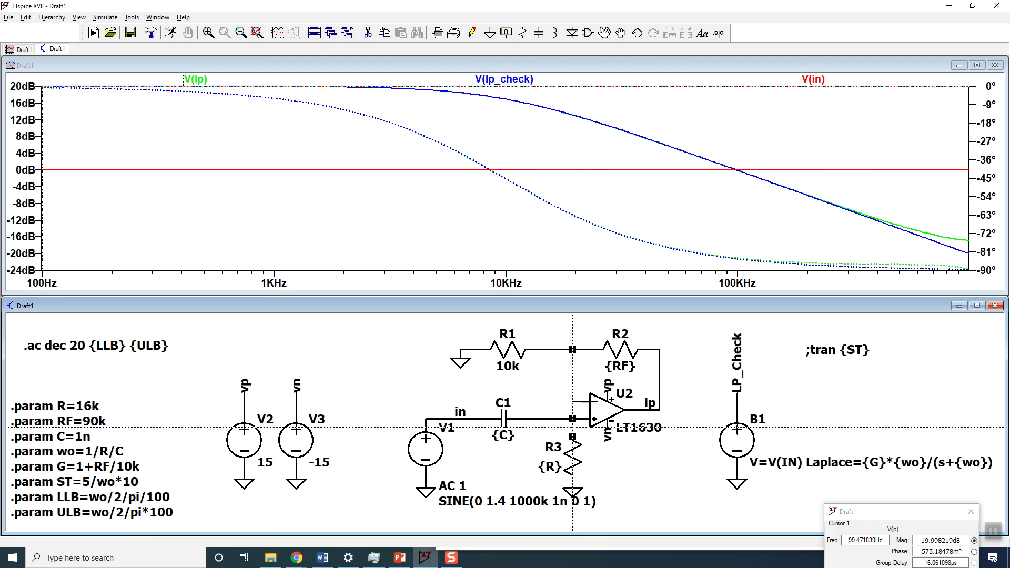
{"action": "right_click", "coordinate": [573, 480]}
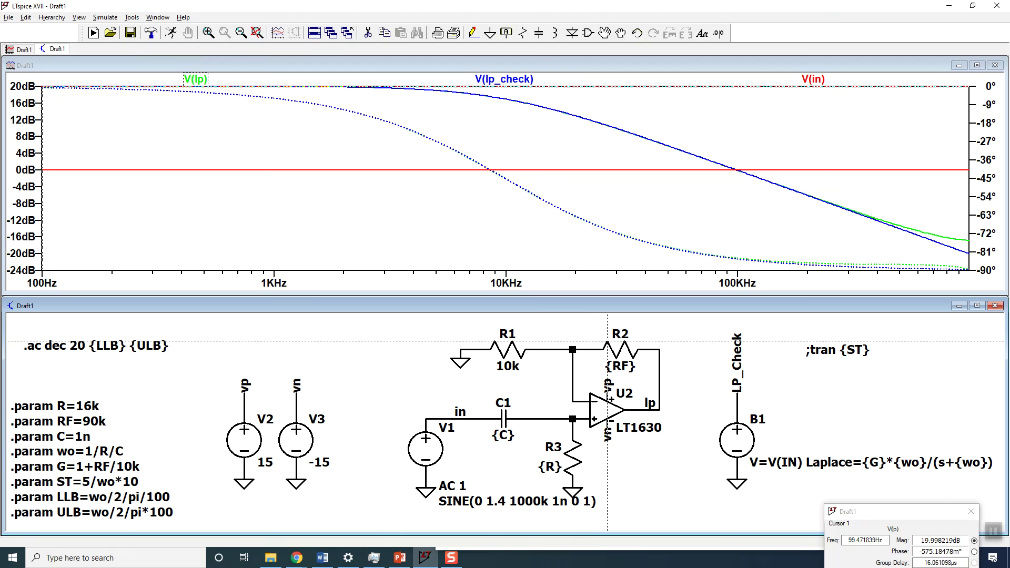
Change the expression of source B1 to the high-pass form V=V(IN) Laplace={G}*s/(s+{wo}).
{"action": "right_click", "coordinate": [740, 446]}
{"action": "right_click", "coordinate": [741, 446]}
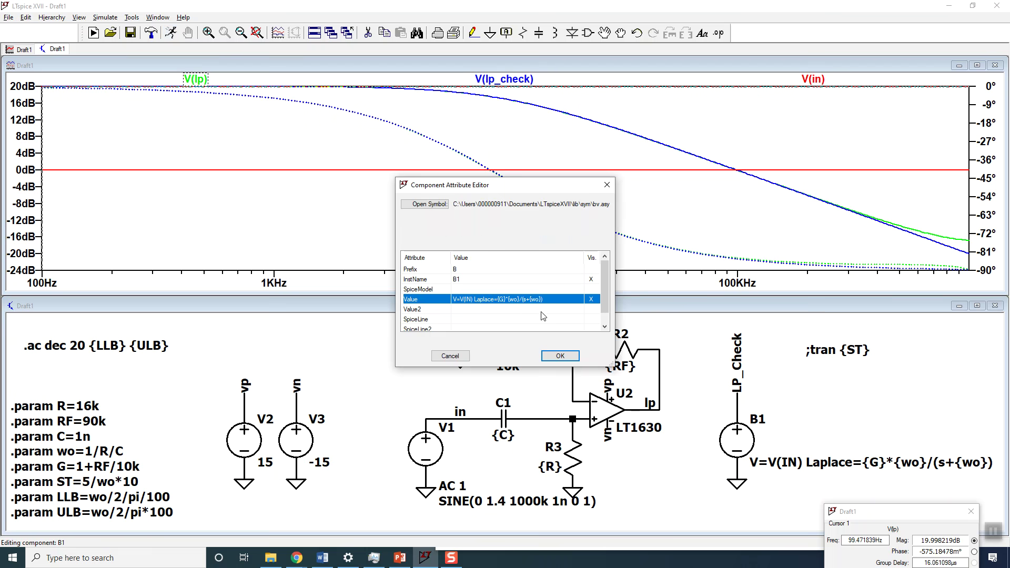
{"action": "left_click", "coordinate": [508, 301]}
{"action": "left_click", "coordinate": [510, 303]}
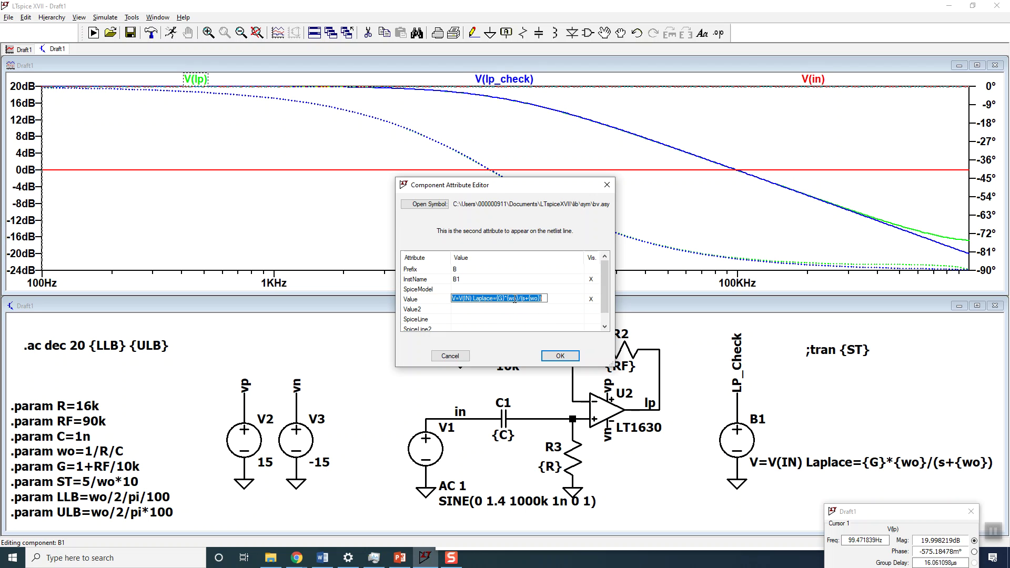
{"action": "left_click", "coordinate": [519, 298]}
{"action": "key", "text": "BackSpace"}
{"action": "key", "text": "BackSpace"}
{"action": "key", "text": "BackSpace"}
{"action": "key", "text": "BackSpace"}
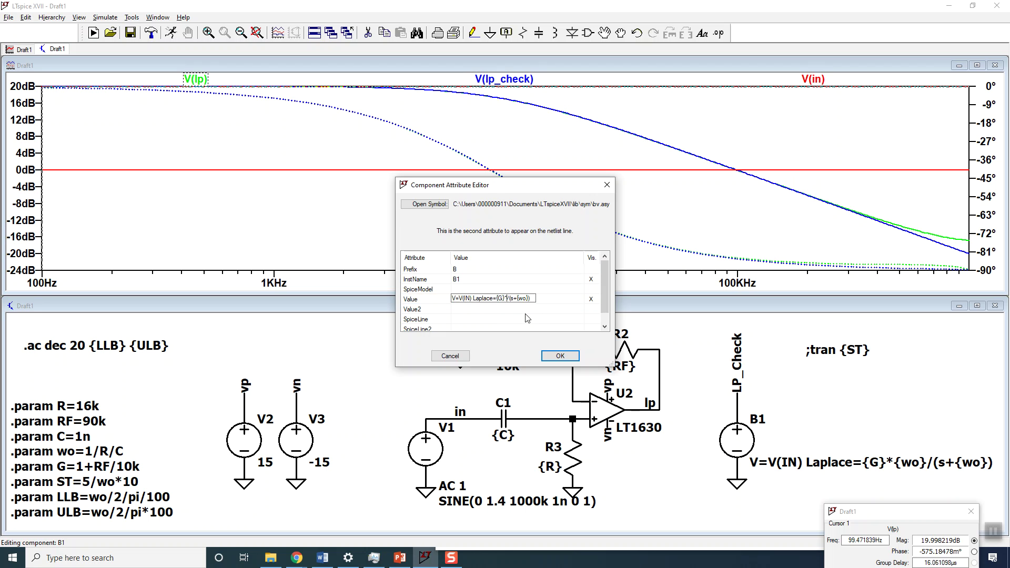
{"action": "type", "text": "s"}
{"action": "left_click", "coordinate": [558, 356]}
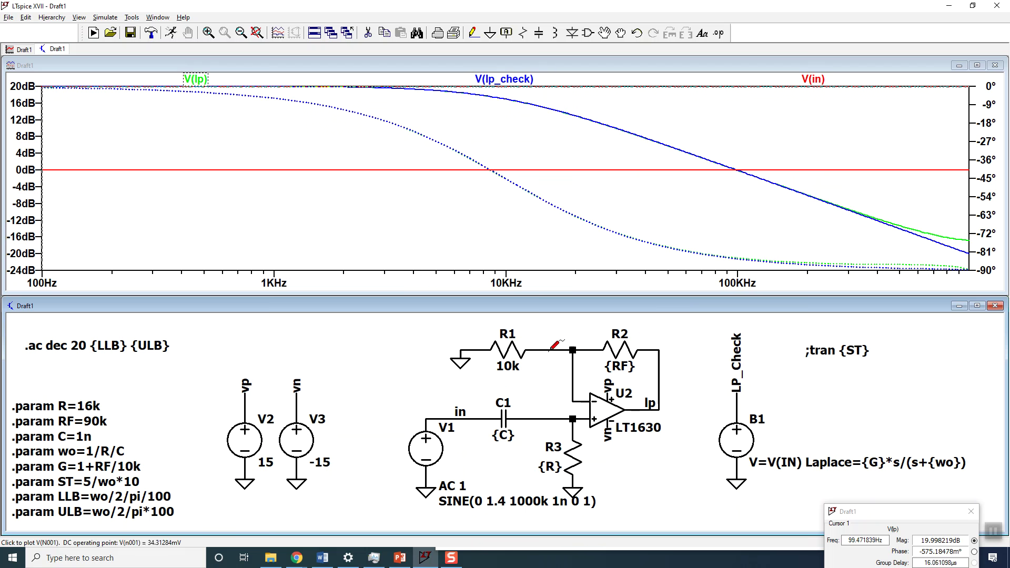
Run the AC analysis of the high-pass circuit, and rerun it with the ULB parameter set to wo/2/pi*10000.
{"action": "left_click", "coordinate": [171, 33]}
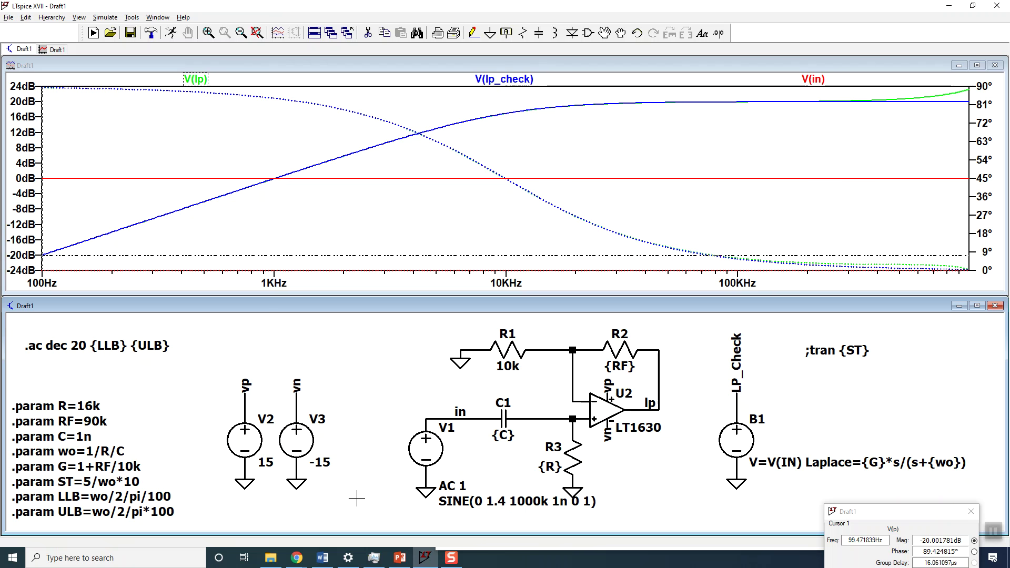
{"action": "right_click", "coordinate": [123, 518]}
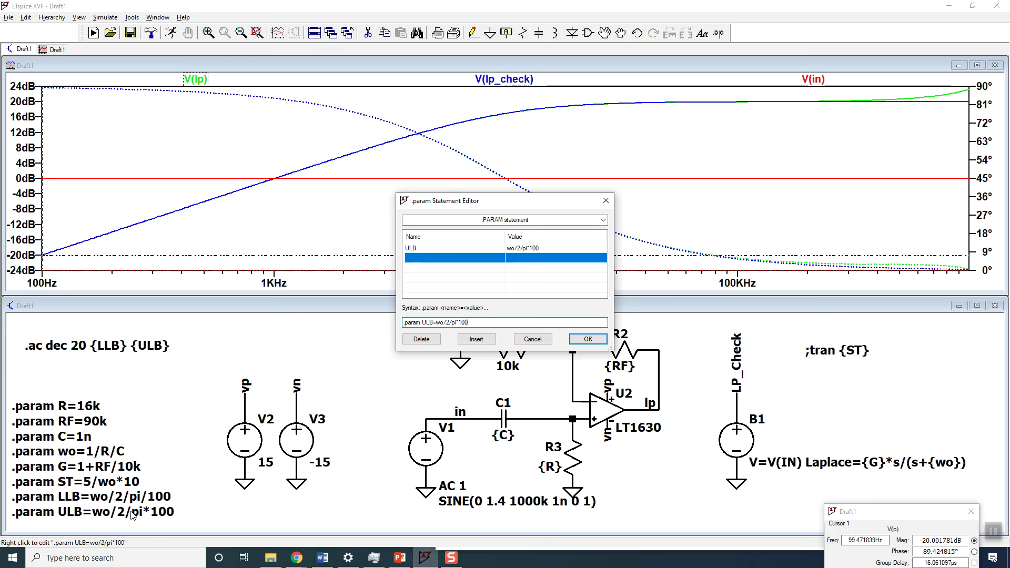
{"action": "type", "text": "00"}
{"action": "left_click", "coordinate": [589, 339]}
{"action": "left_click", "coordinate": [168, 37]}
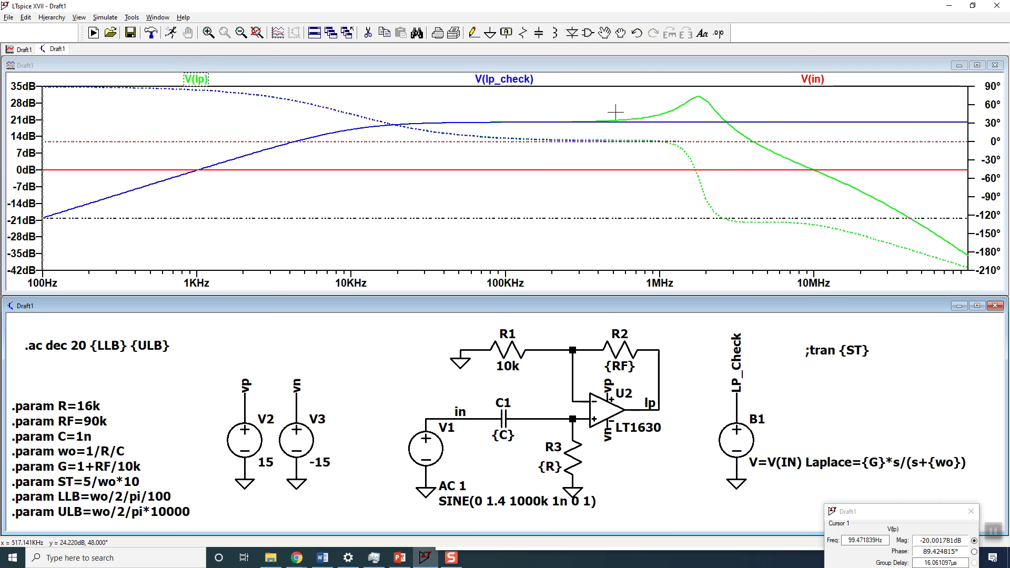
Examine the AC response of the circuit and the ideal model between 100 Hz and 1 MHz, and restore the full plot range.
{"action": "left_click_drag", "start_coordinate": [597, 90], "coordinate": [42, 271]}
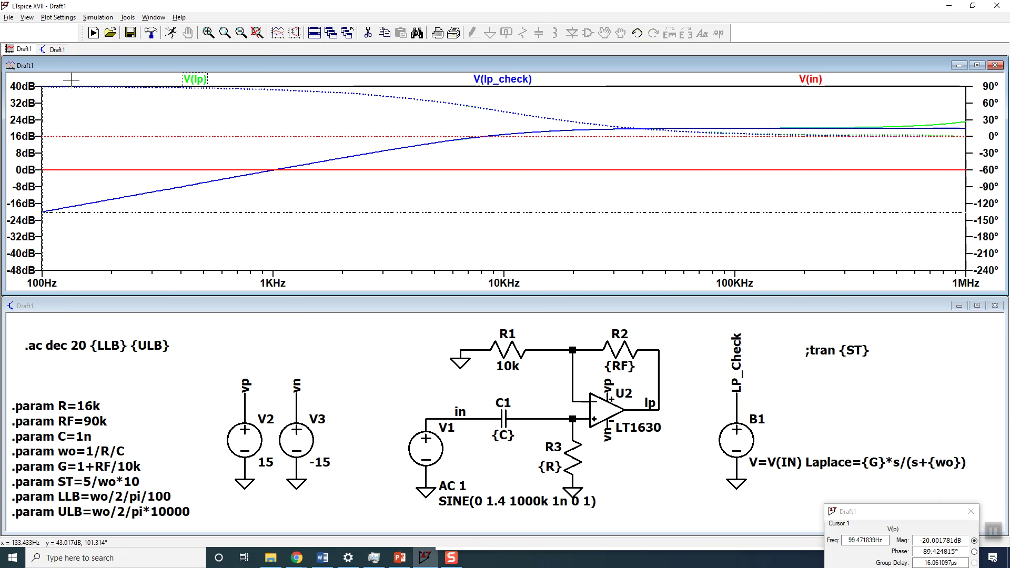
{"action": "left_click", "coordinate": [257, 32]}
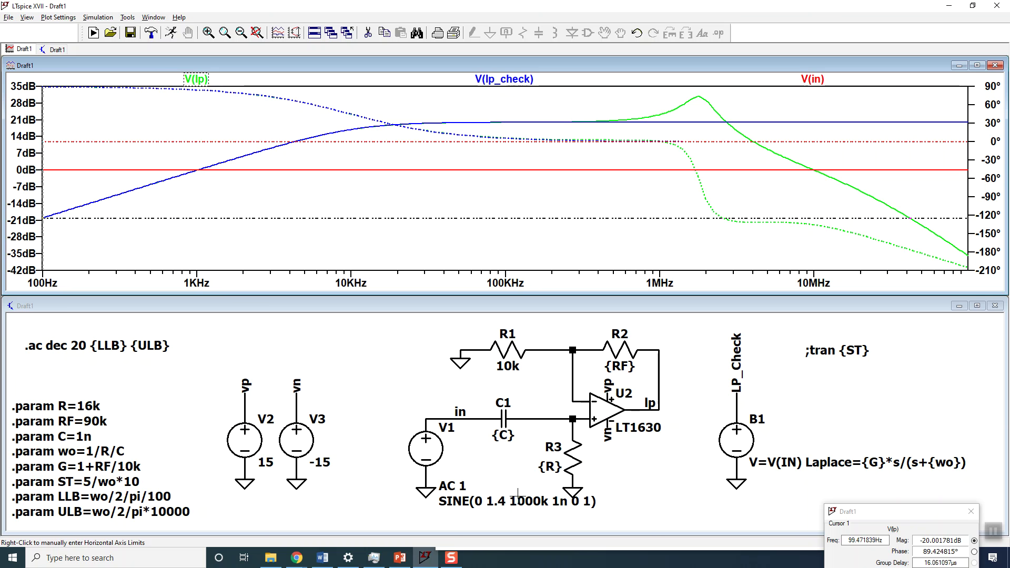
{"action": "left_click", "coordinate": [447, 560]}
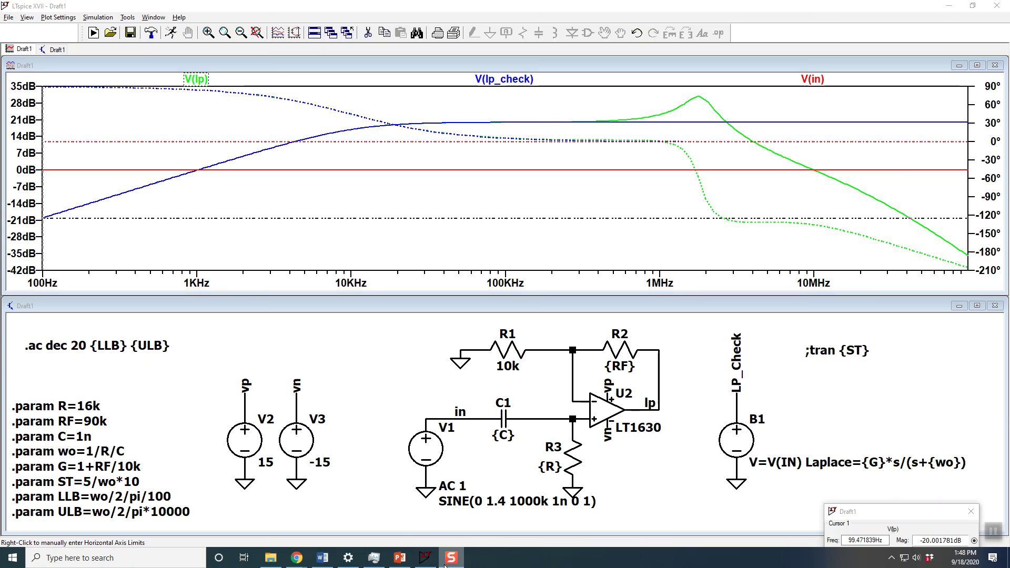